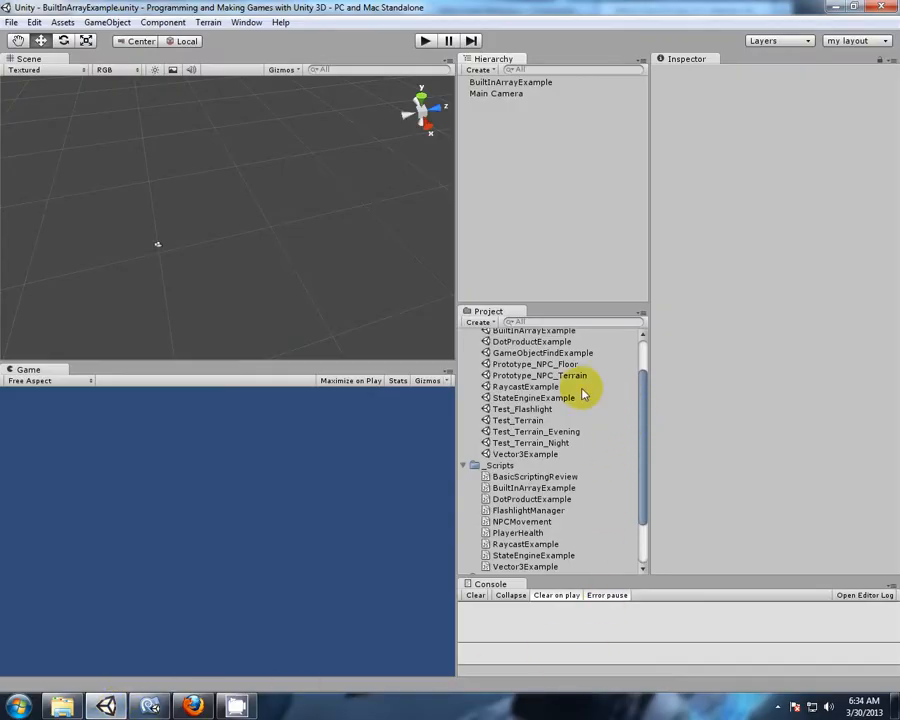
Step: Open the Prototype_NPC_Floor scene and look over its walls and the red and green capsules
{"action": "double_click", "coordinate": [549, 365]}
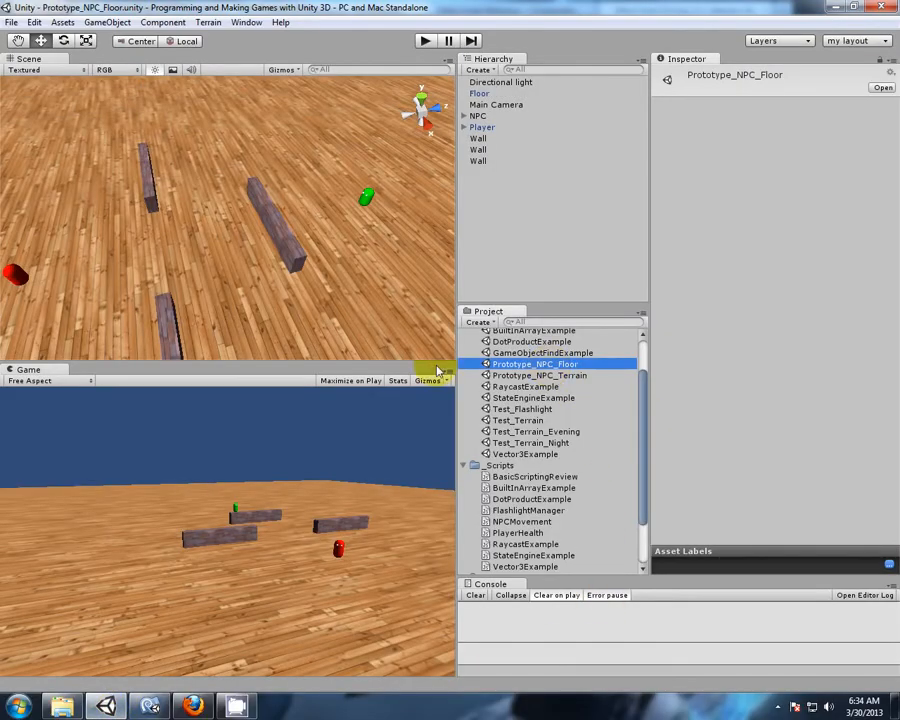
{"action": "left_click_drag", "start_coordinate": [93, 271], "coordinate": [252, 240], "text": "alt"}
{"action": "middle_click_drag", "start_coordinate": [252, 240], "coordinate": [307, 278]}
{"action": "scroll", "coordinate": [229, 256], "scroll_direction": "up", "scroll_amount": 3}
{"action": "scroll", "coordinate": [302, 277], "scroll_direction": "down", "scroll_amount": 4}
{"action": "middle_click_drag", "start_coordinate": [204, 270], "coordinate": [228, 284]}
{"action": "right_click_drag", "start_coordinate": [172, 284], "coordinate": [289, 306]}
{"action": "scroll", "coordinate": [289, 306], "scroll_direction": "up", "scroll_amount": 2}
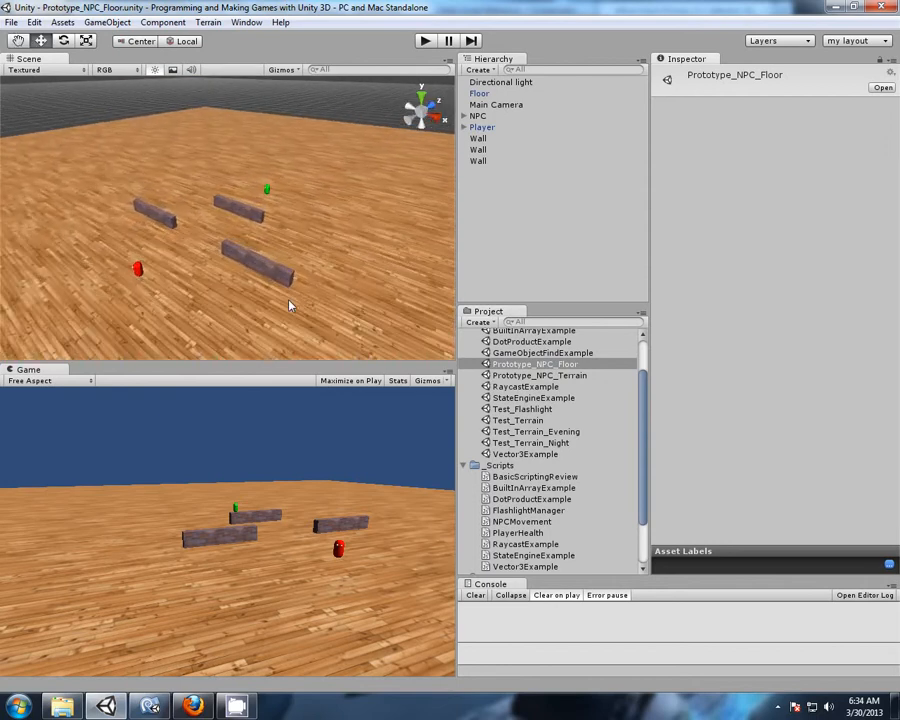
Step: Select the NPC object and review the settings of its NPCMovement script component
{"action": "left_click", "coordinate": [502, 116]}
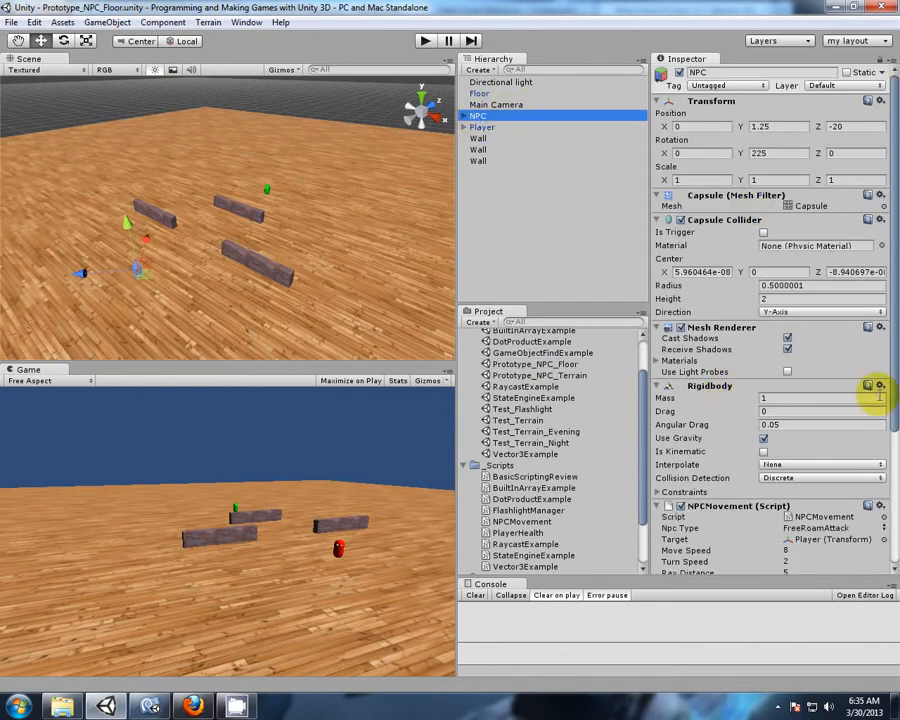
{"action": "left_click_drag", "start_coordinate": [897, 405], "coordinate": [878, 506]}
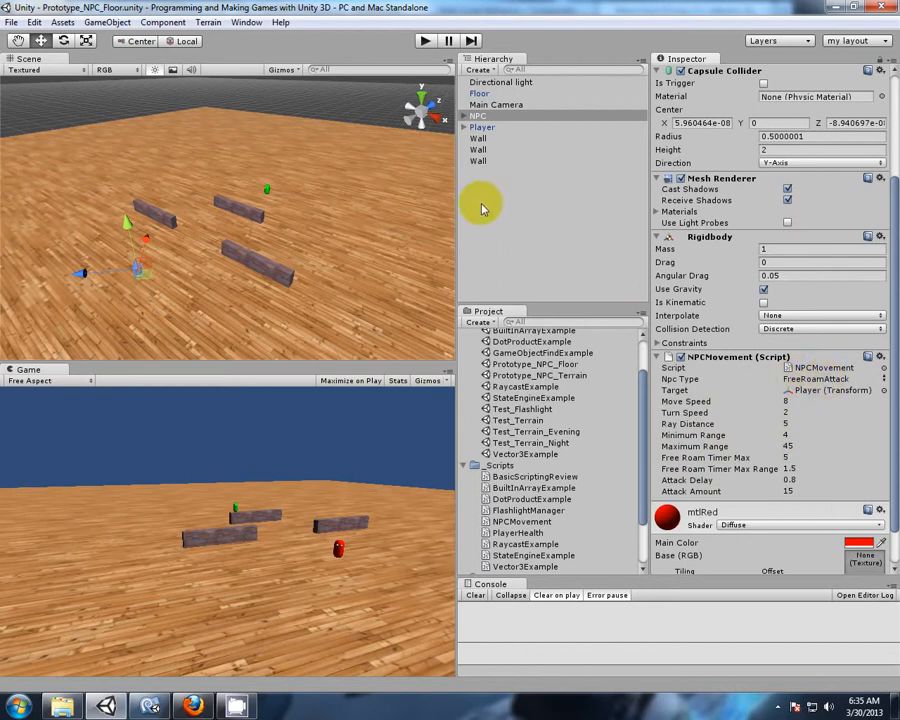
{"action": "right_click_drag", "start_coordinate": [266, 312], "coordinate": [173, 281]}
{"action": "scroll", "coordinate": [173, 281], "scroll_direction": "down", "scroll_amount": 3}
{"action": "middle_click_drag", "start_coordinate": [173, 281], "coordinate": [222, 277]}
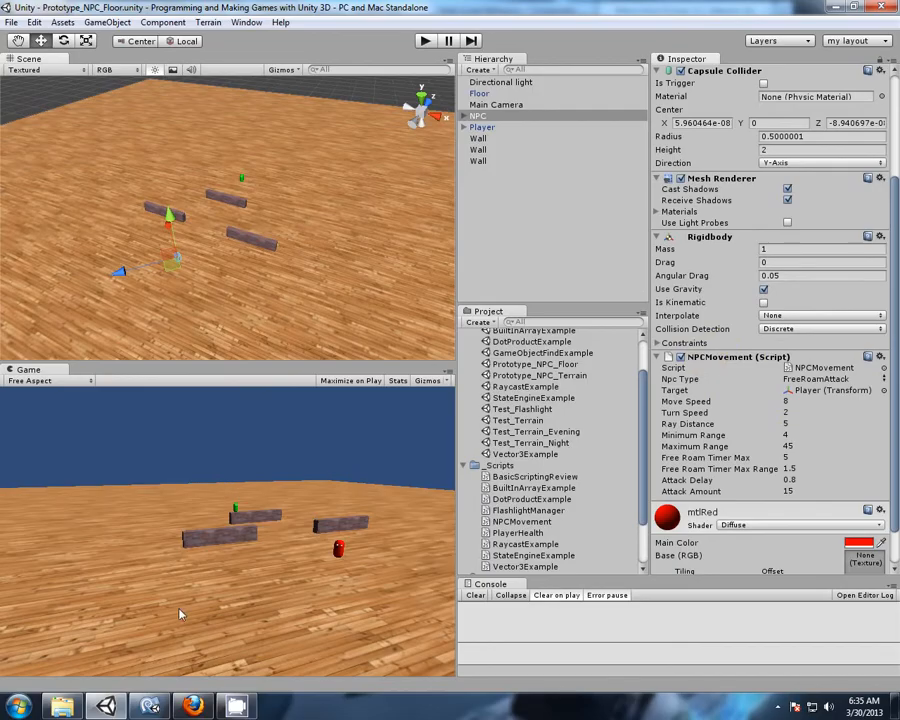
Step: Switch to MonoDevelop and start a new line, after a blank one, below the attackAmount declaration in NPCMovement.js
{"action": "left_click", "coordinate": [149, 705]}
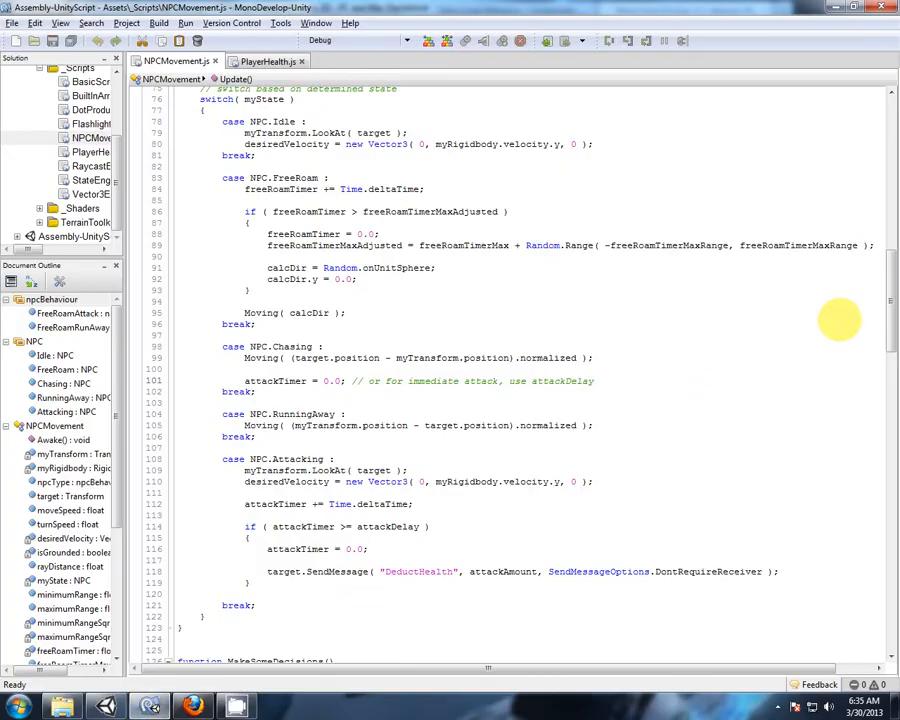
{"action": "left_click_drag", "start_coordinate": [891, 312], "coordinate": [888, 152]}
{"action": "left_click", "coordinate": [474, 157]}
{"action": "scroll", "coordinate": [538, 362], "scroll_direction": "down", "scroll_amount": 9}
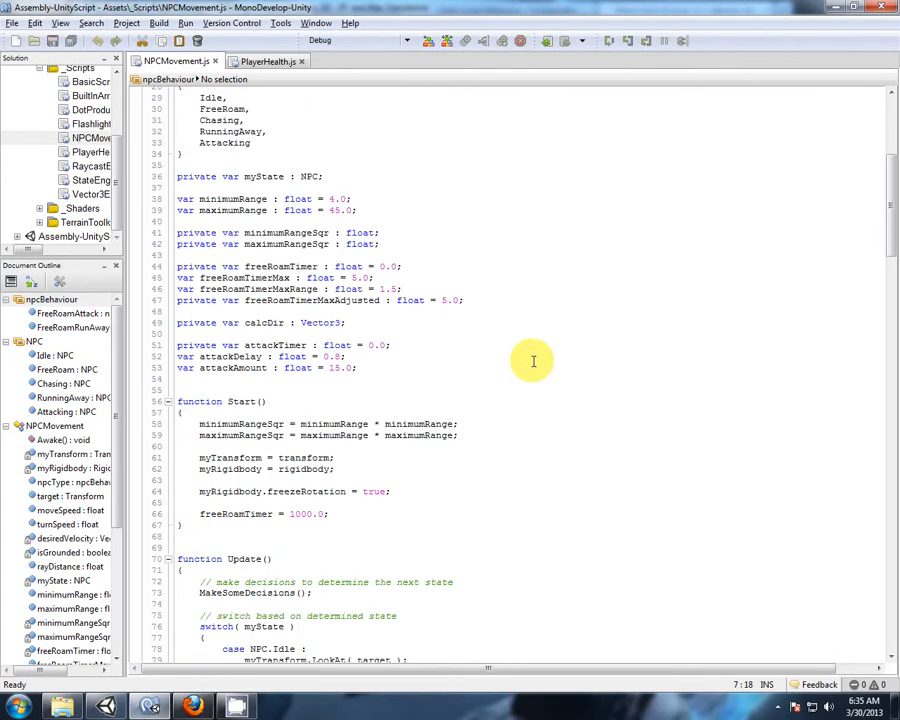
{"action": "scroll", "coordinate": [534, 361], "scroll_direction": "down", "scroll_amount": 5}
{"action": "scroll", "coordinate": [531, 360], "scroll_direction": "up", "scroll_amount": 4}
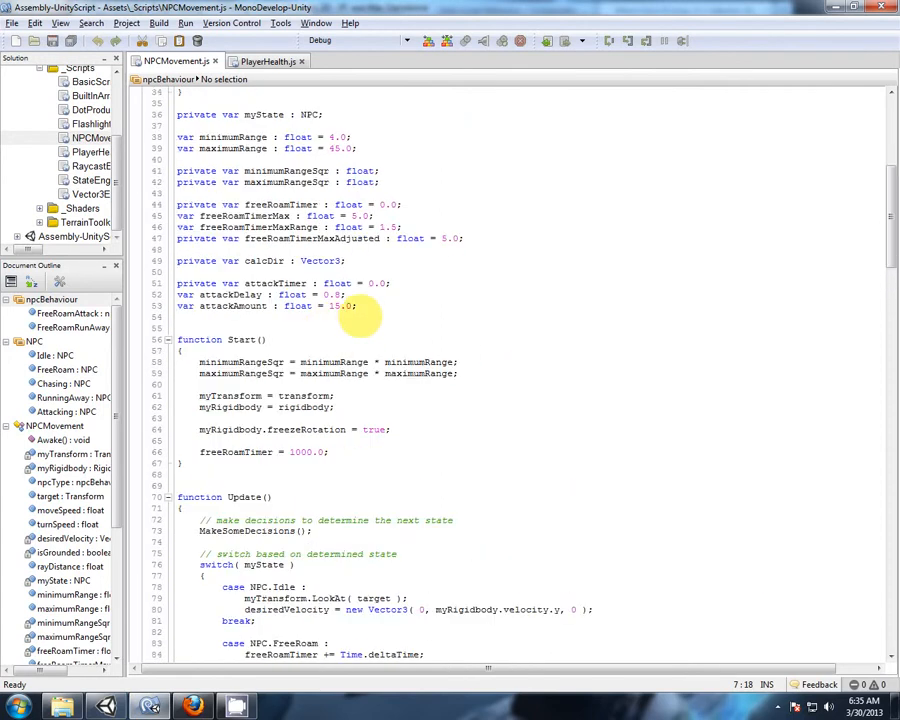
{"action": "left_click", "coordinate": [350, 306]}
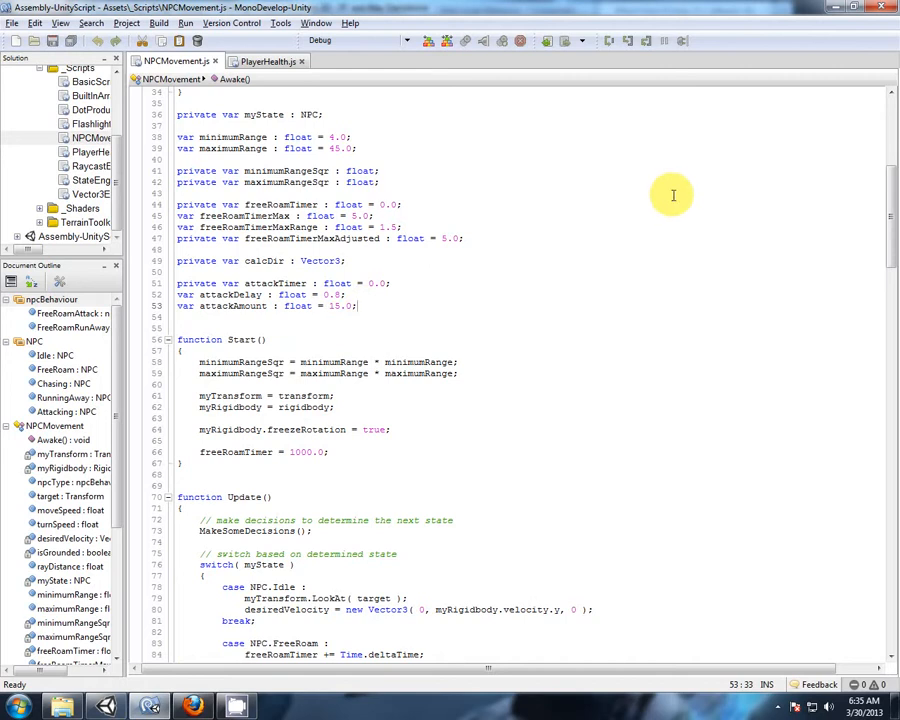
{"action": "key", "text": "Return"}
{"action": "key", "text": "Return"}
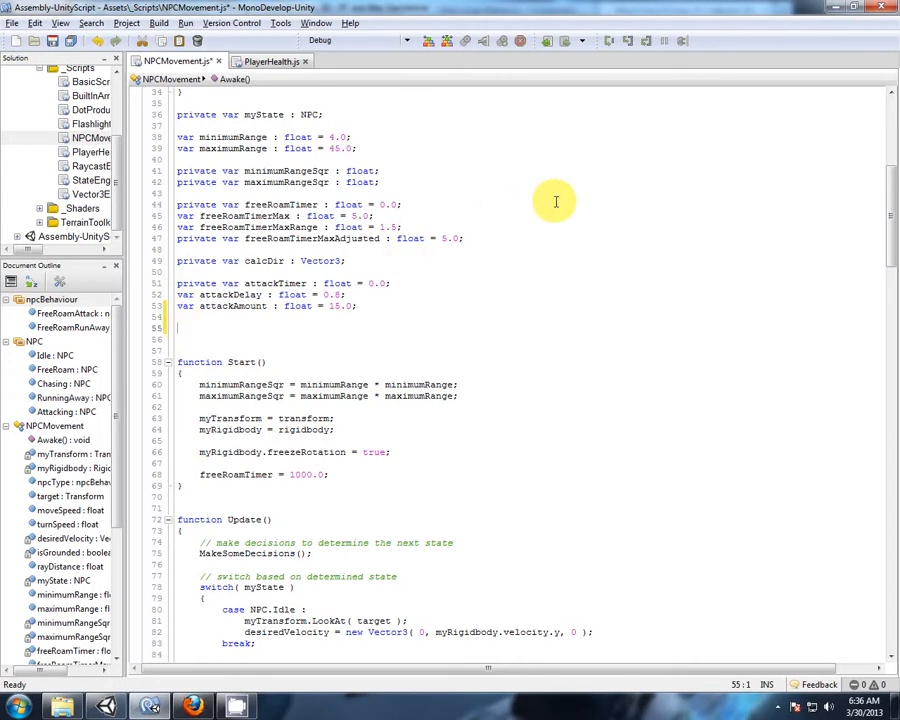
Step: Declare the variable with "var waypoints : Transform[];" and save the NPCMovement script
{"action": "type", "text": "waypoint"}
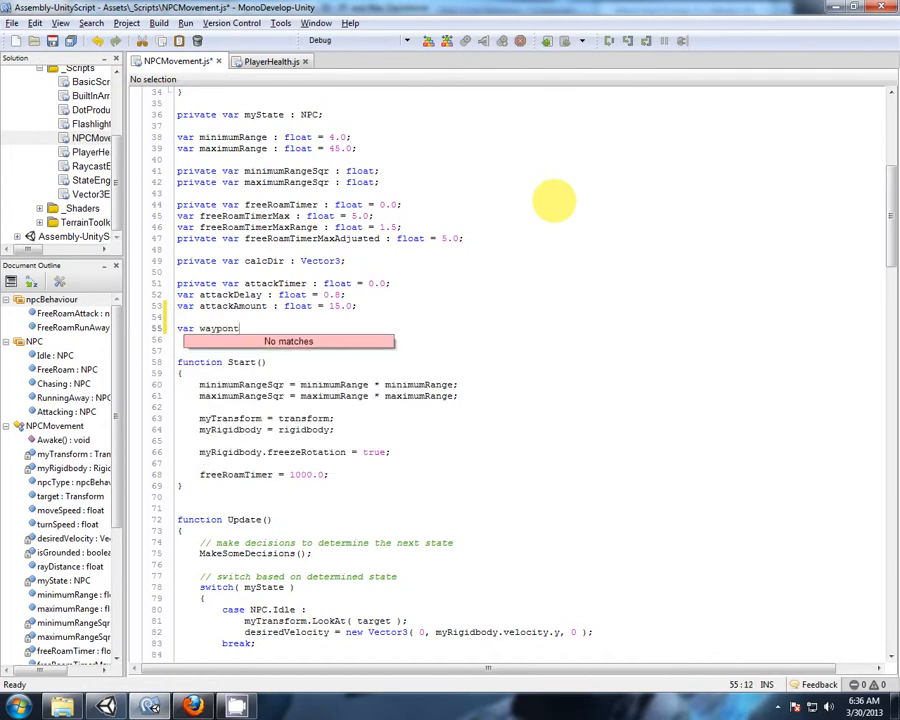
{"action": "type", "text": "s"}
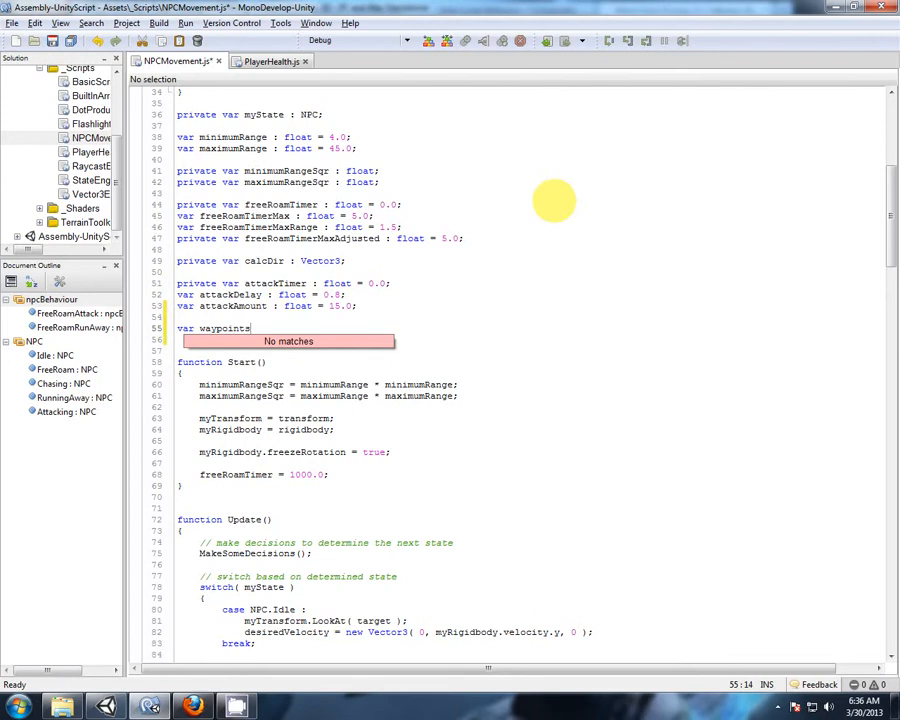
{"action": "type", "text": " : "}
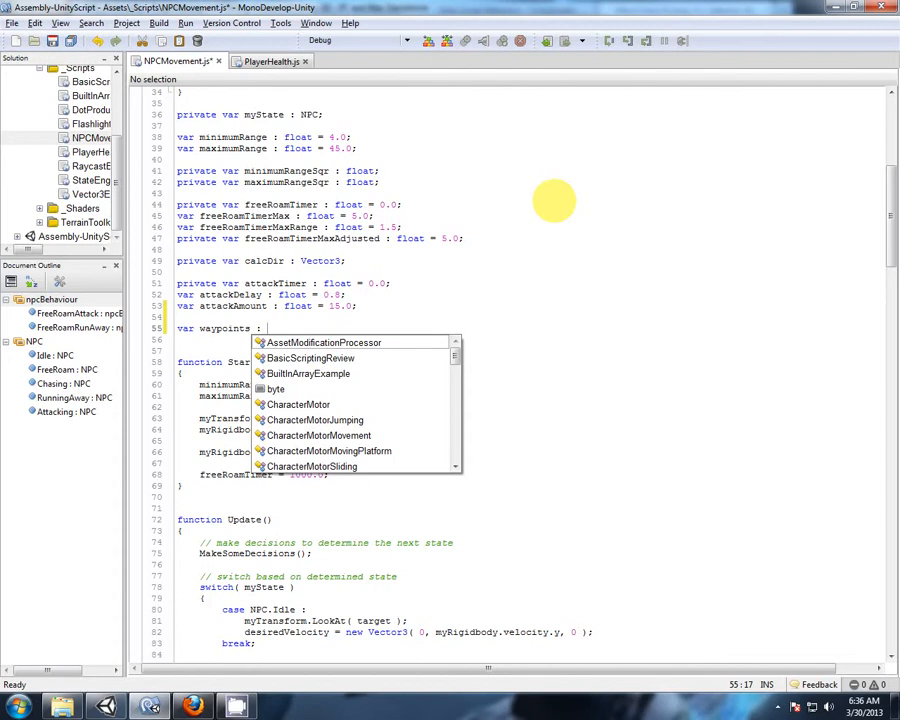
{"action": "type", "text": "Transf"}
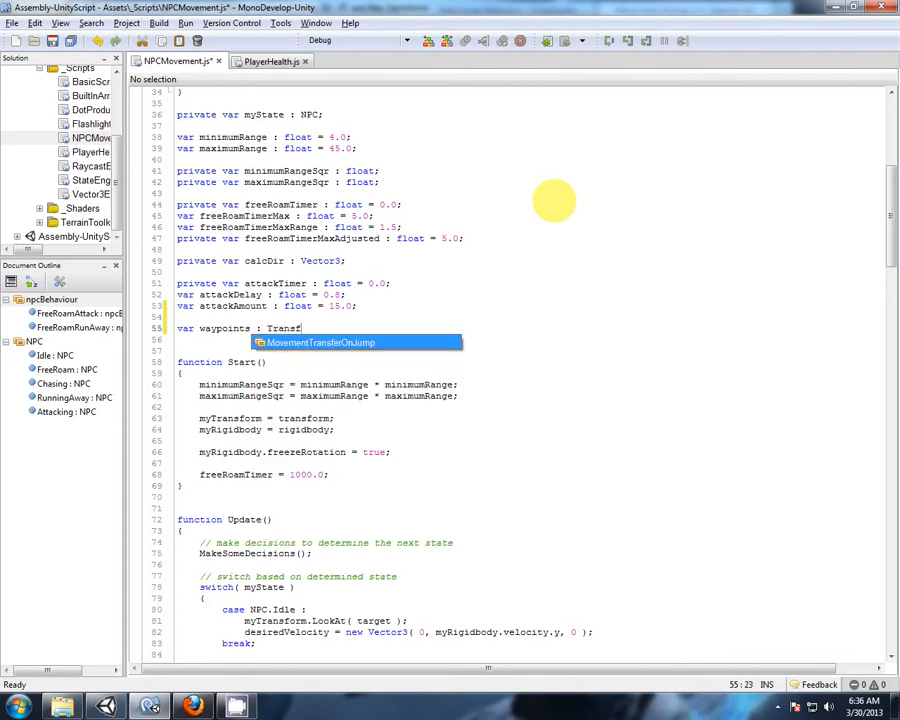
{"action": "type", "text": "orm"}
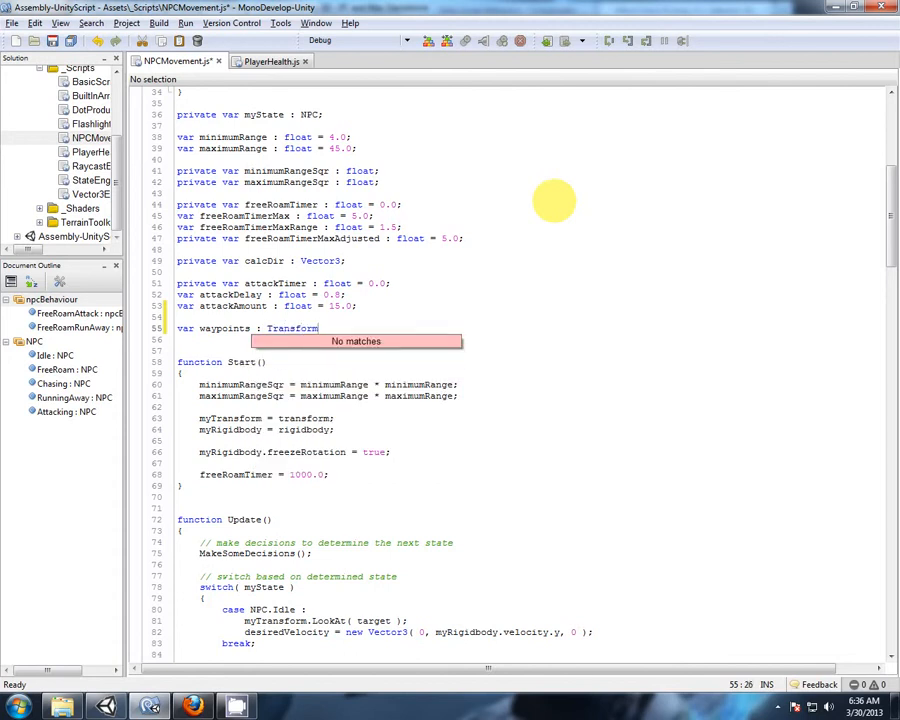
{"action": "type", "text": "["}
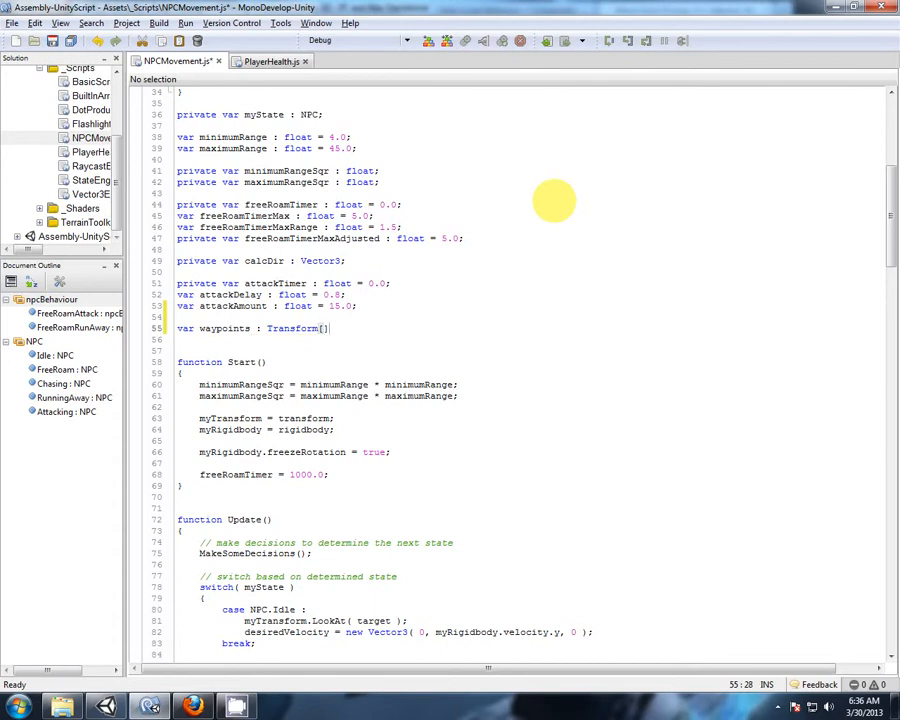
{"action": "left_click", "coordinate": [672, 202]}
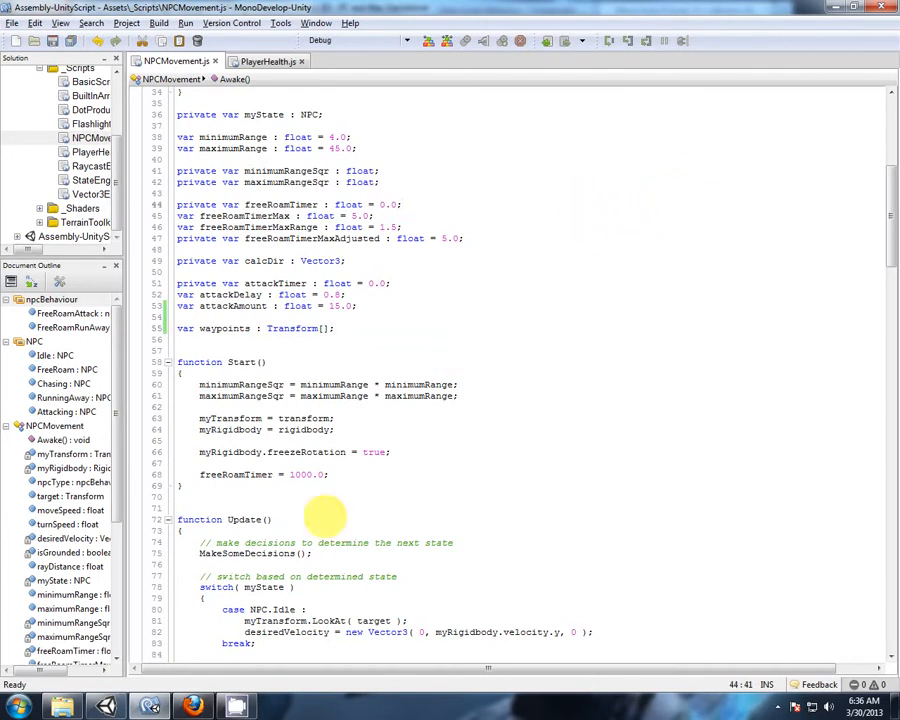
Step: Switch to Unity and expand the Waypoints array in the NPC's NPCMovement component
{"action": "left_click", "coordinate": [103, 707]}
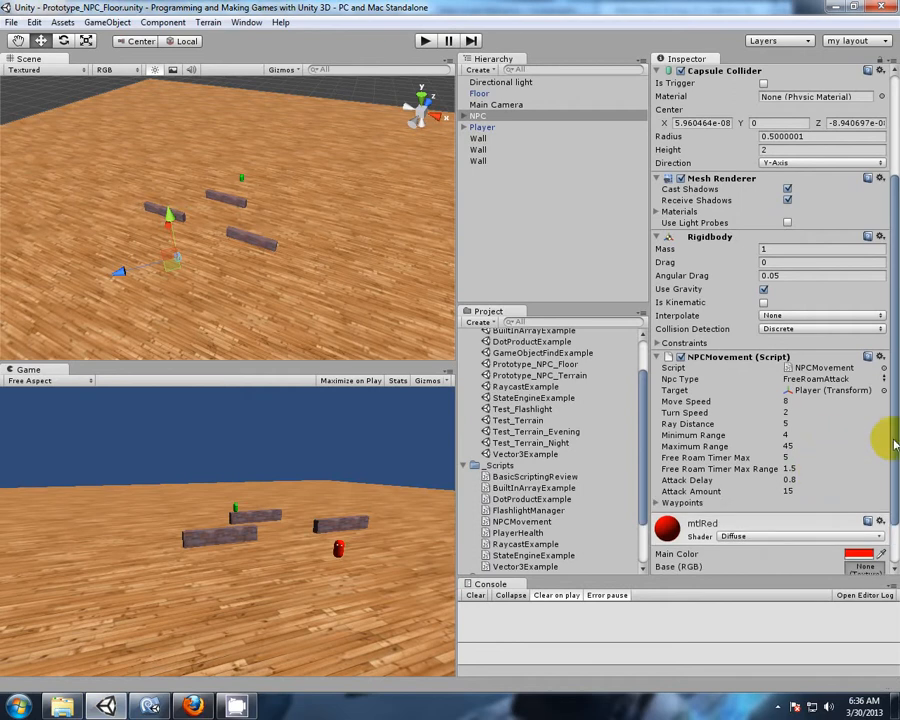
{"action": "scroll", "coordinate": [893, 443], "scroll_direction": "down", "scroll_amount": 2}
{"action": "left_click", "coordinate": [657, 446]}
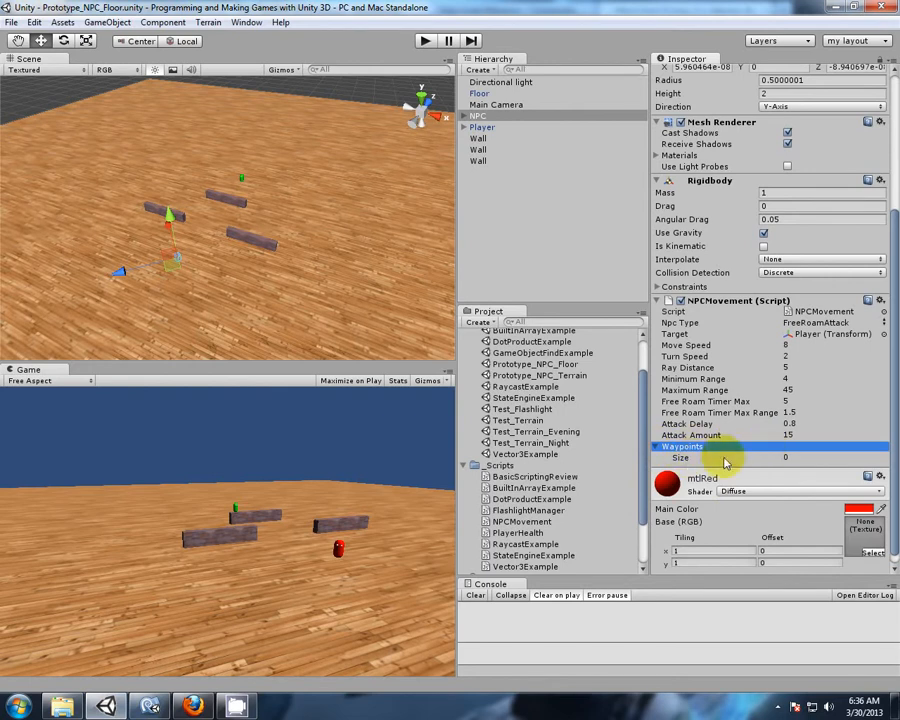
Step: Set the size of the NPC's Waypoints array to 2
{"action": "left_click", "coordinate": [786, 457]}
{"action": "left_click", "coordinate": [785, 458]}
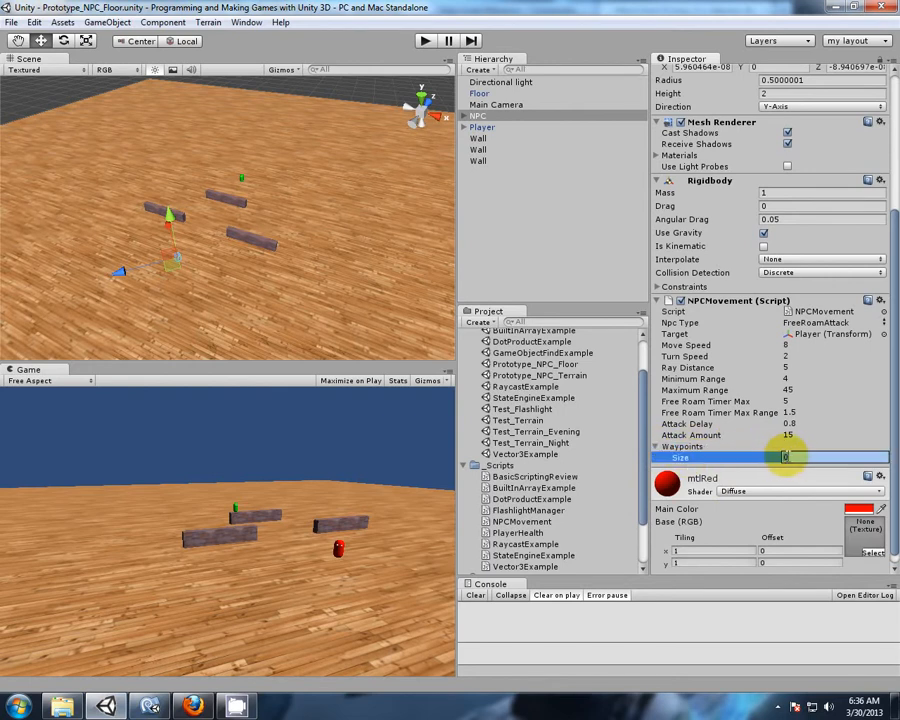
{"action": "type", "text": "2"}
{"action": "key", "text": "Return"}
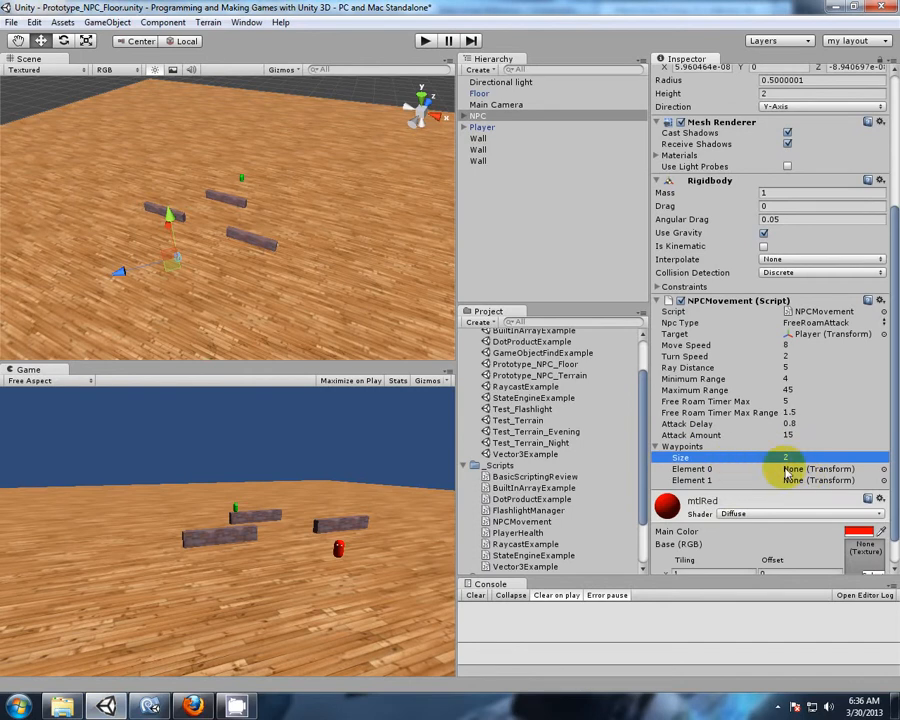
Step: Reset the size of the NPC's Waypoints array to 0
{"action": "left_click", "coordinate": [781, 459]}
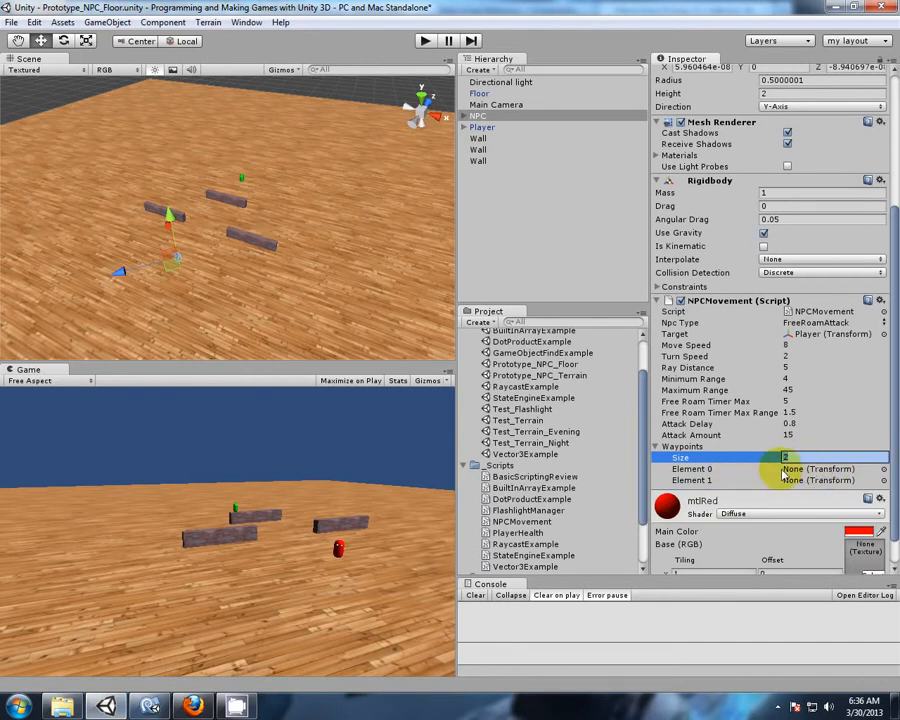
{"action": "type", "text": "0"}
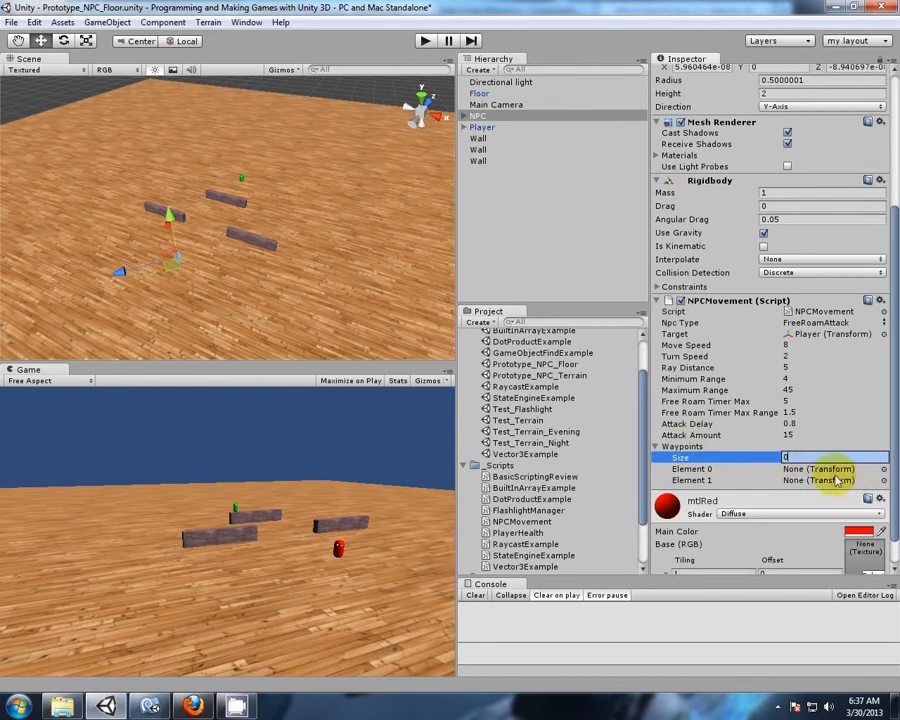
{"action": "key", "text": "Return"}
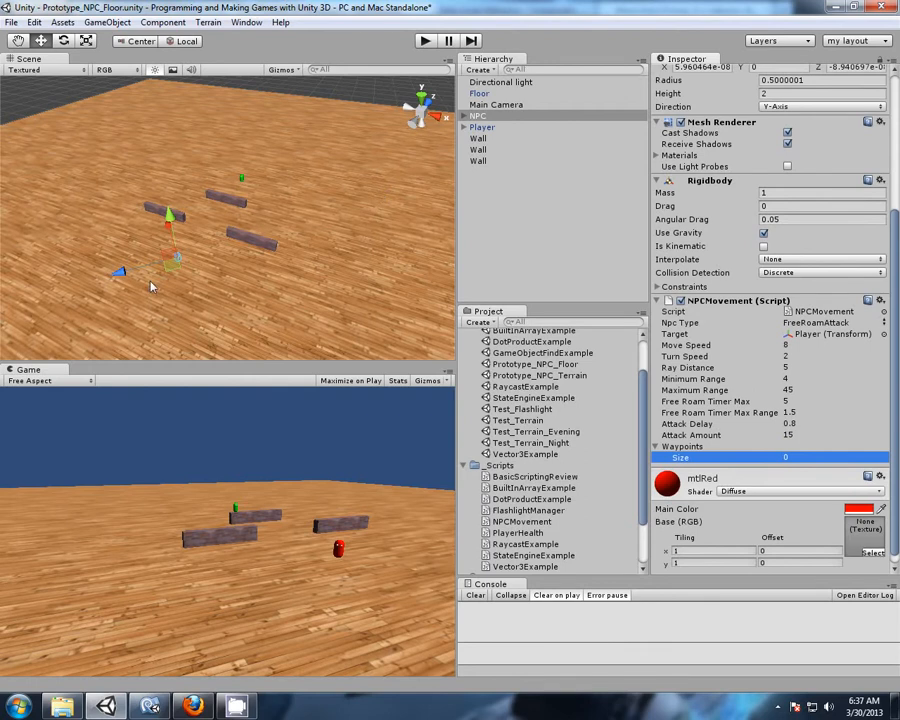
Step: Examine how the NPC, player and walls are laid out on the floor, and clear the object selection
{"action": "middle_click_drag", "start_coordinate": [152, 287], "coordinate": [257, 261]}
{"action": "scroll", "coordinate": [295, 247], "scroll_direction": "down", "scroll_amount": 2}
{"action": "middle_click_drag", "start_coordinate": [338, 243], "coordinate": [291, 267]}
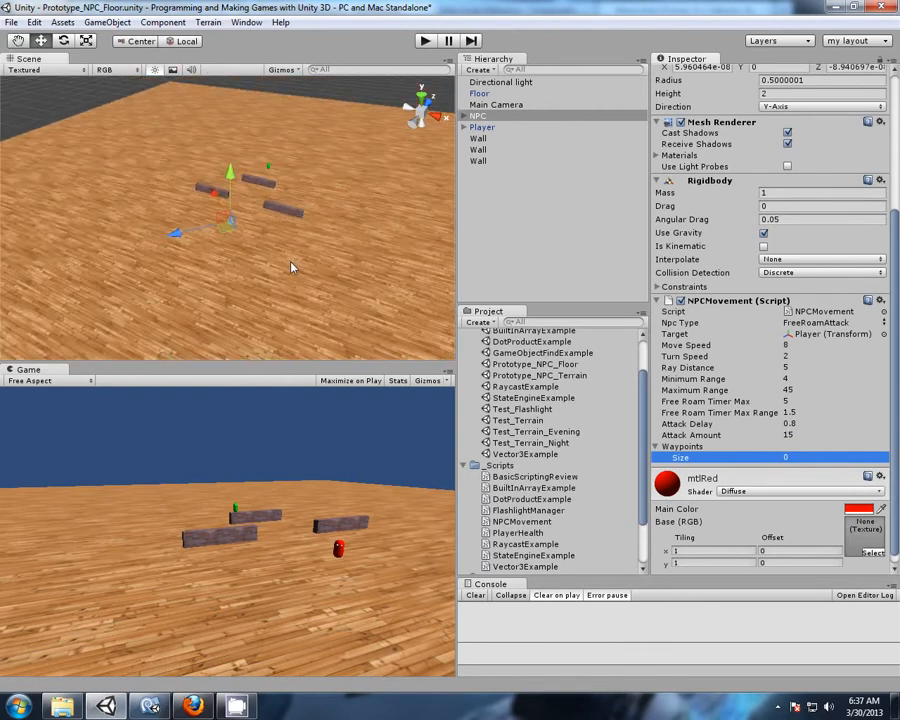
{"action": "scroll", "coordinate": [291, 262], "scroll_direction": "down", "scroll_amount": 1}
{"action": "right_click_drag", "start_coordinate": [335, 311], "coordinate": [283, 309]}
{"action": "middle_click_drag", "start_coordinate": [283, 309], "coordinate": [307, 285]}
{"action": "scroll", "coordinate": [350, 267], "scroll_direction": "up", "scroll_amount": 2}
{"action": "middle_click_drag", "start_coordinate": [356, 265], "coordinate": [290, 300]}
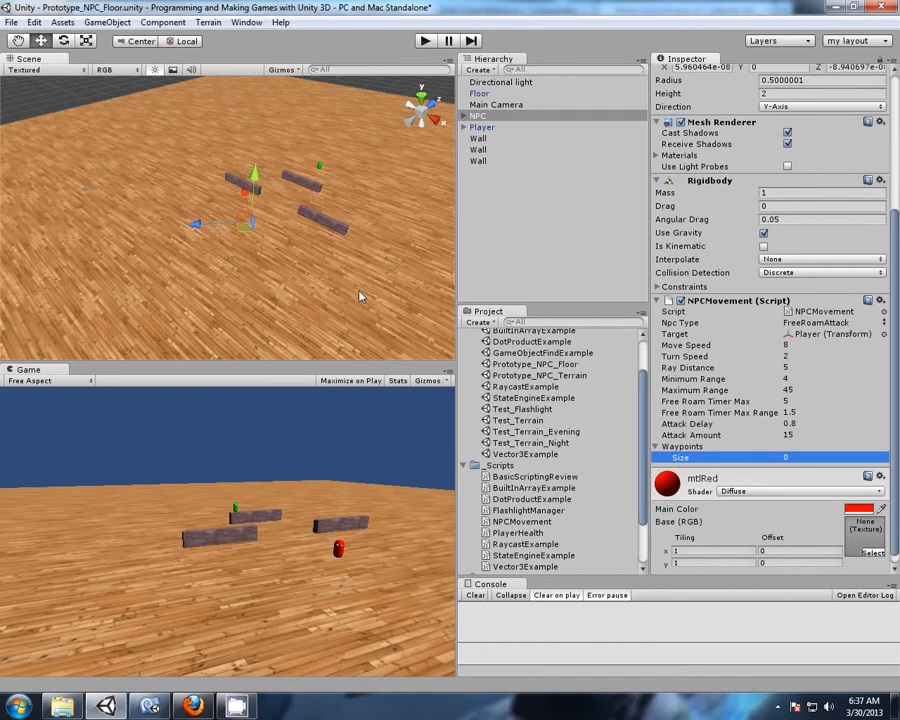
{"action": "middle_click_drag", "start_coordinate": [338, 255], "coordinate": [282, 296]}
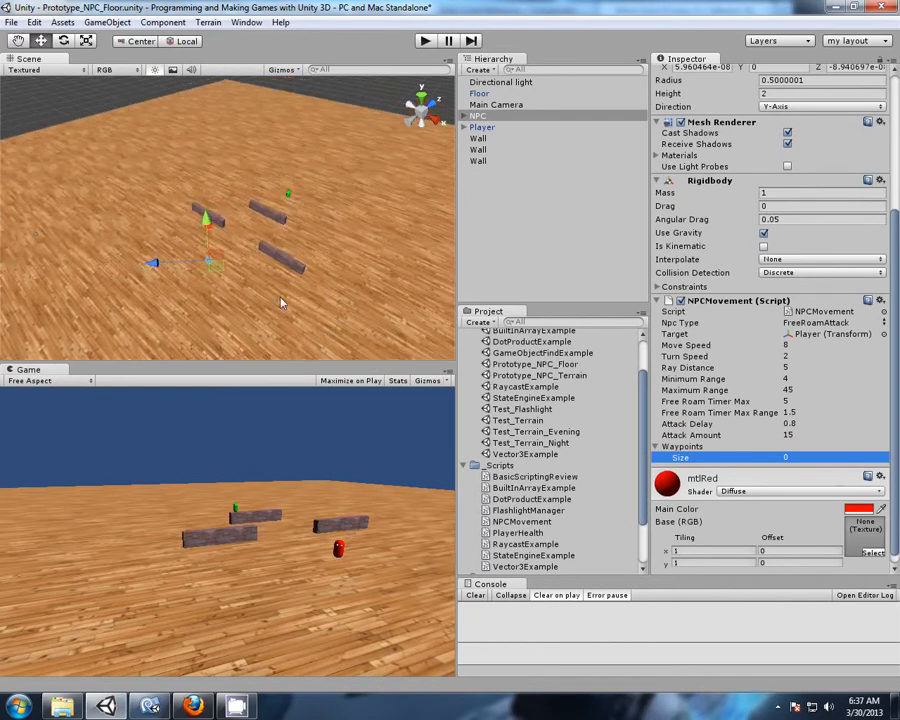
{"action": "left_click", "coordinate": [508, 213]}
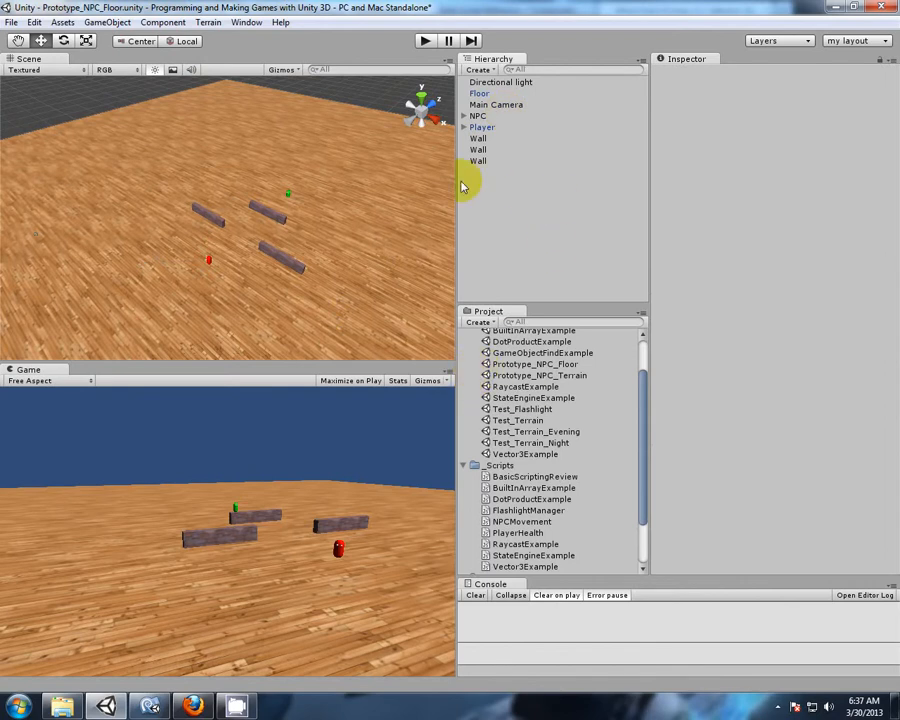
{"action": "left_click", "coordinate": [507, 204]}
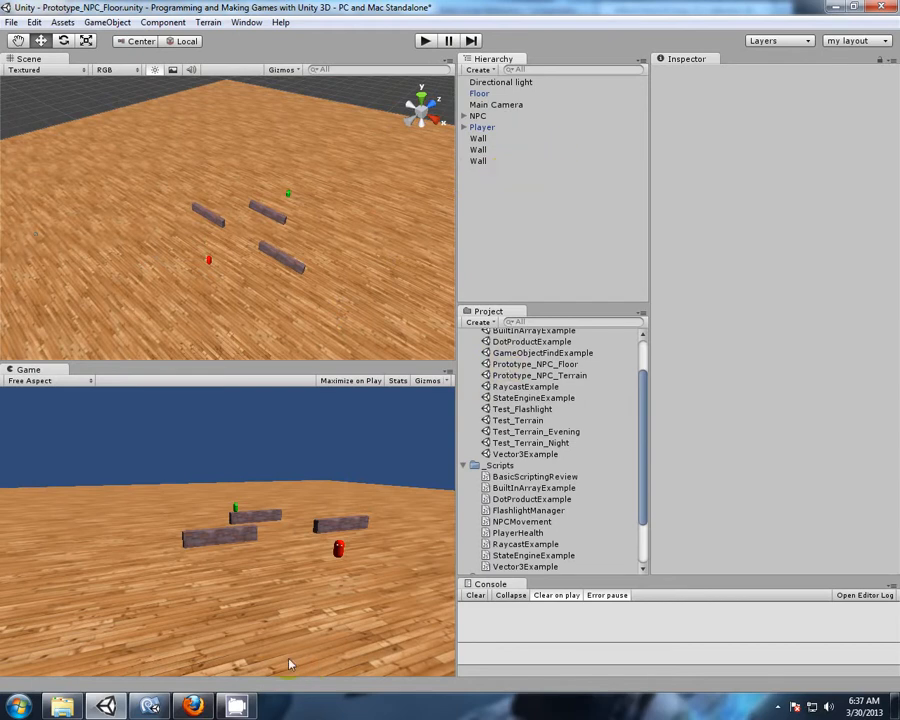
Step: Switch to Firefox, search the Unity Script Reference for "gizmos" and open the Gizmos.DrawSphere page
{"action": "left_click", "coordinate": [185, 700]}
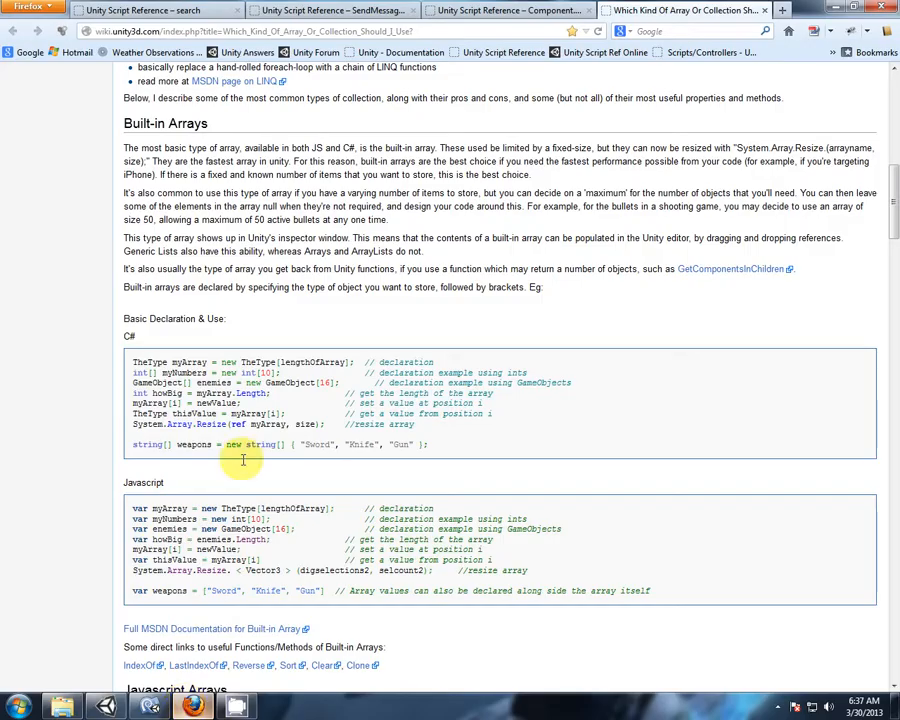
{"action": "left_click", "coordinate": [195, 8]}
{"action": "left_click", "coordinate": [18, 132]}
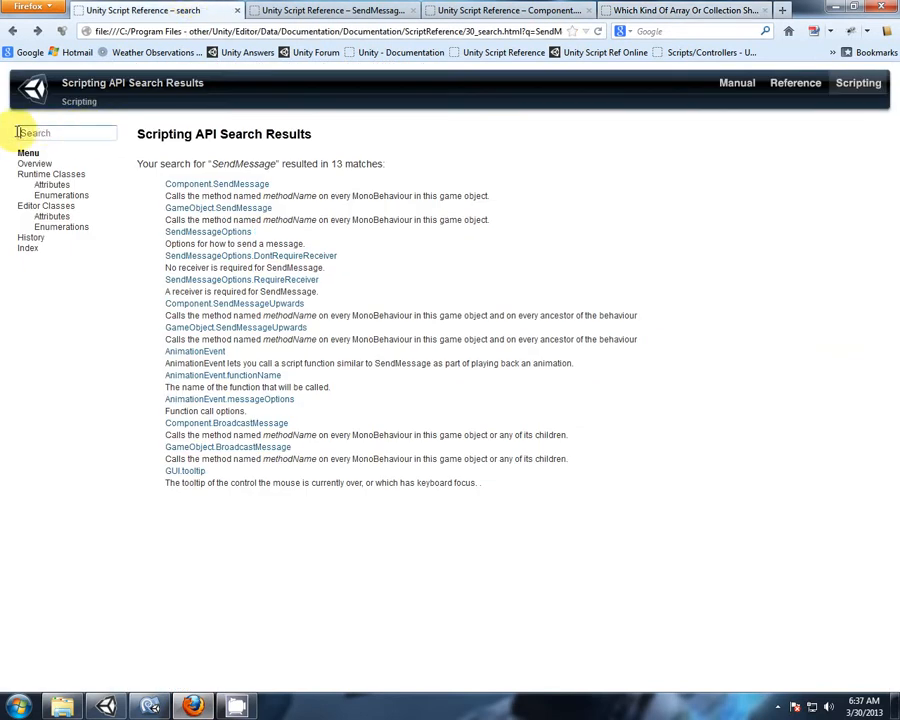
{"action": "type", "text": "gizmos"}
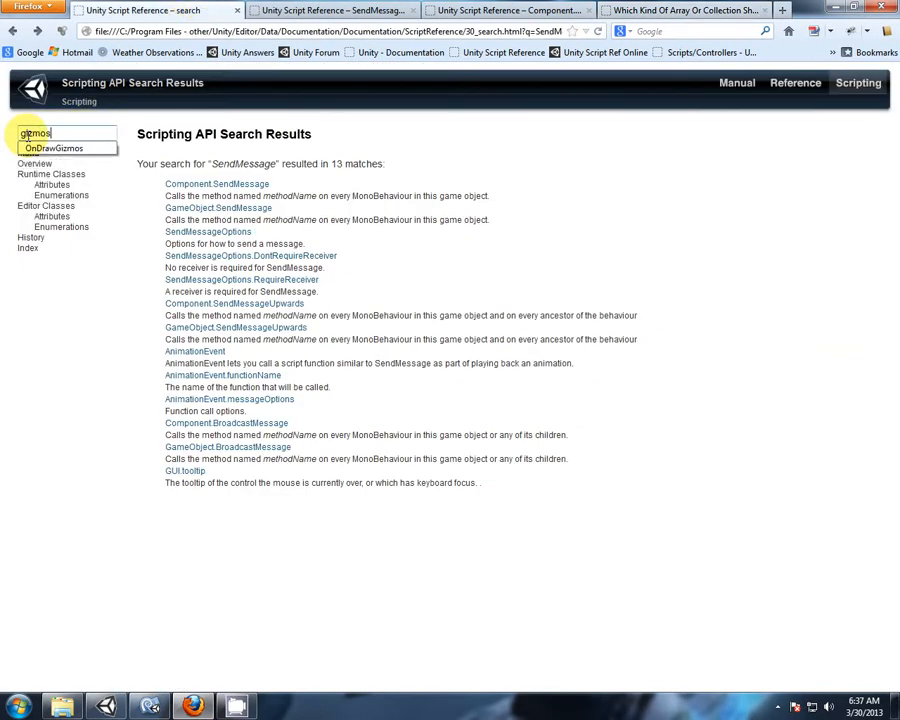
{"action": "key", "text": "Return"}
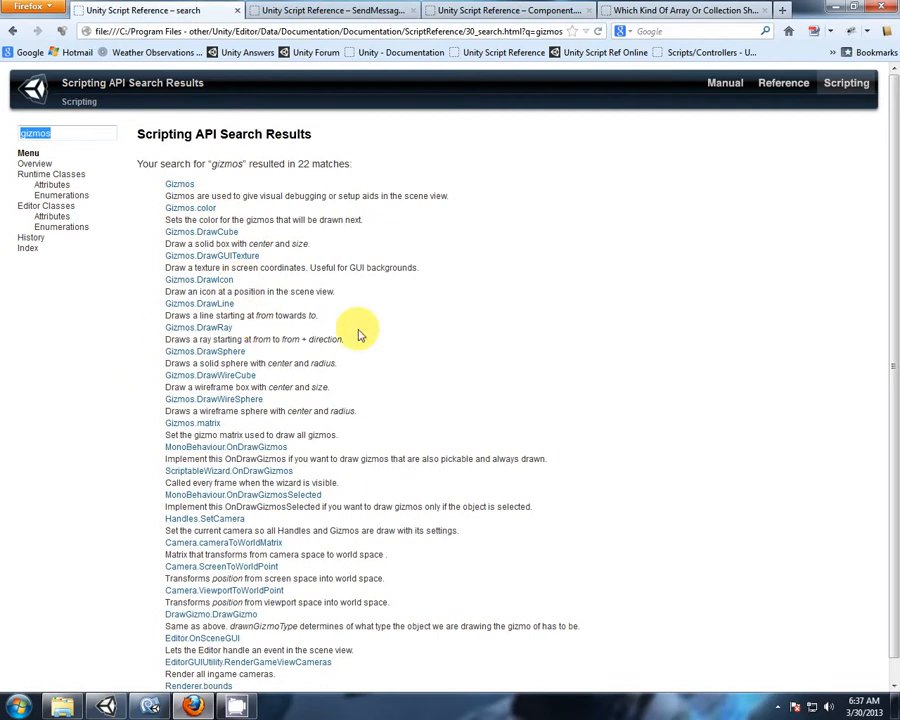
{"action": "left_click", "coordinate": [222, 353]}
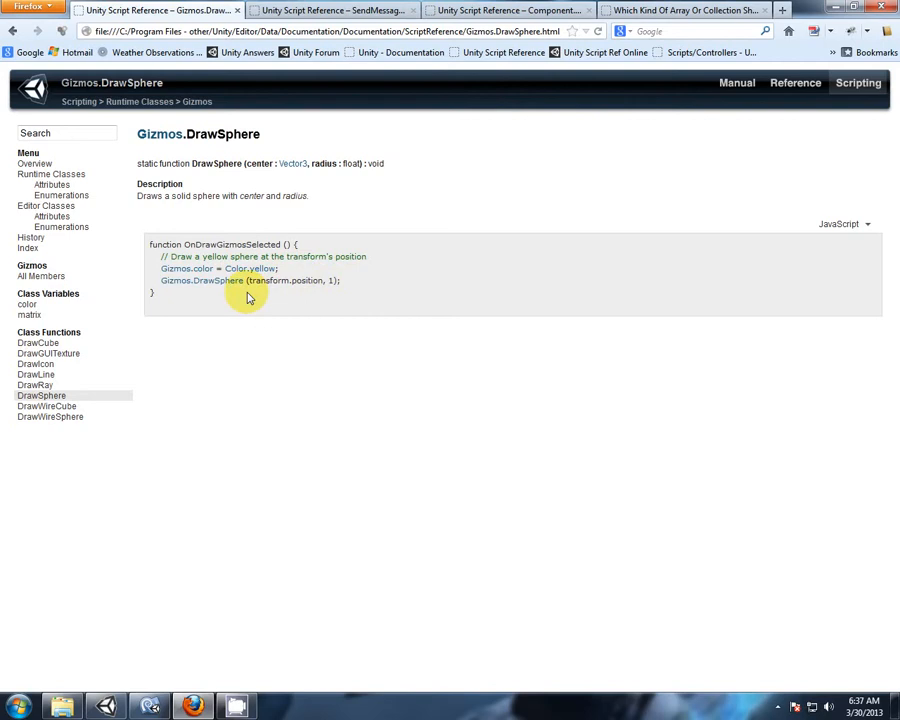
Step: Switch to Unity, create a JavaScript named WaypointGizmo in the _Scripts folder, and open it in MonoDevelop
{"action": "left_click", "coordinate": [116, 708]}
{"action": "left_click_drag", "start_coordinate": [646, 438], "coordinate": [645, 482]}
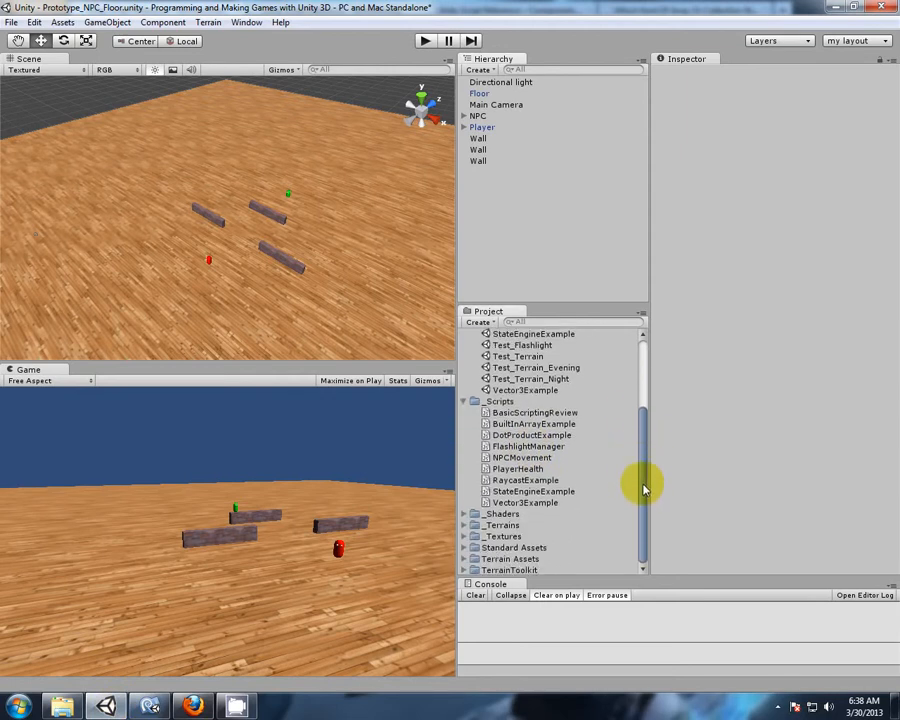
{"action": "left_click", "coordinate": [500, 402]}
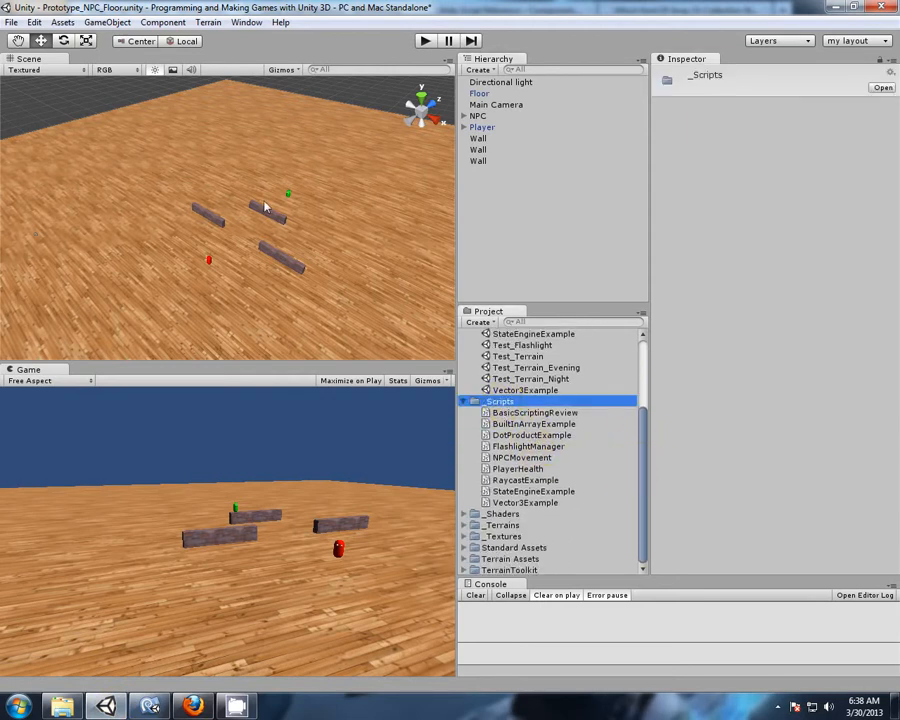
{"action": "left_click", "coordinate": [484, 322]}
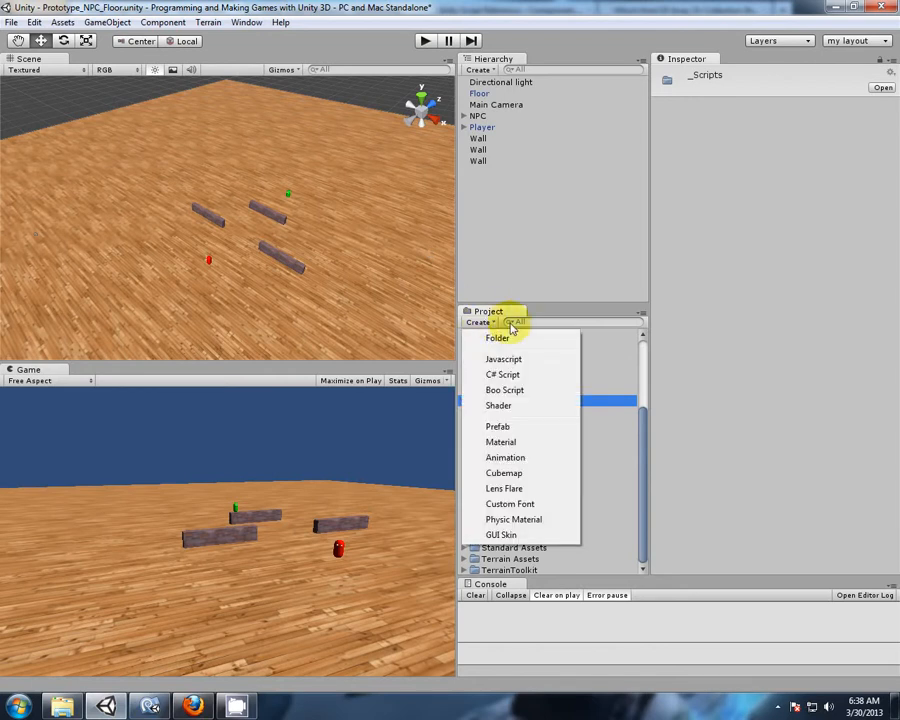
{"action": "left_click", "coordinate": [503, 358]}
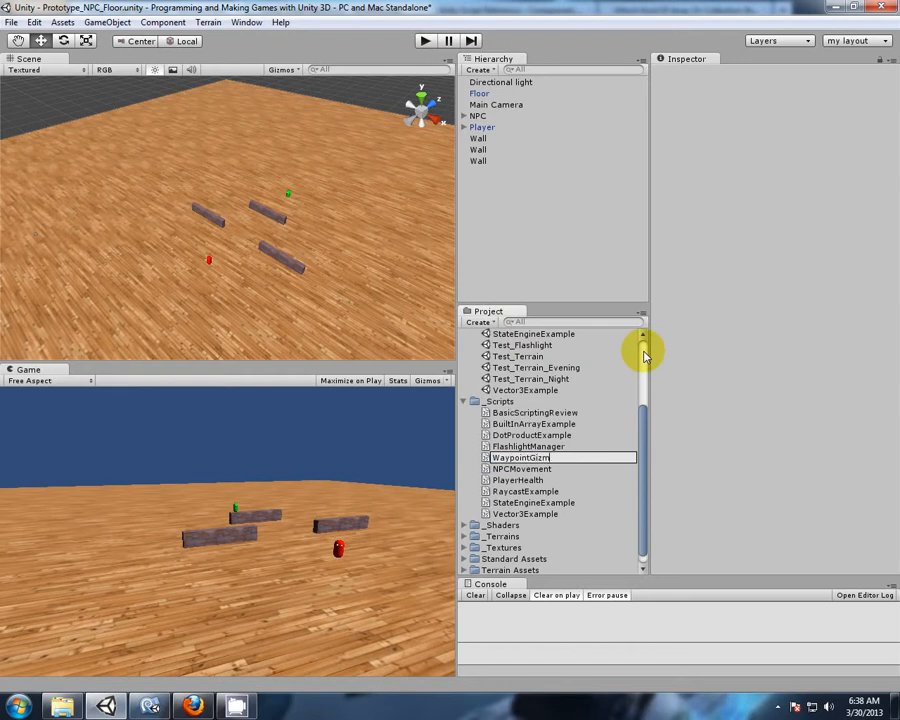
{"action": "key", "text": "Return"}
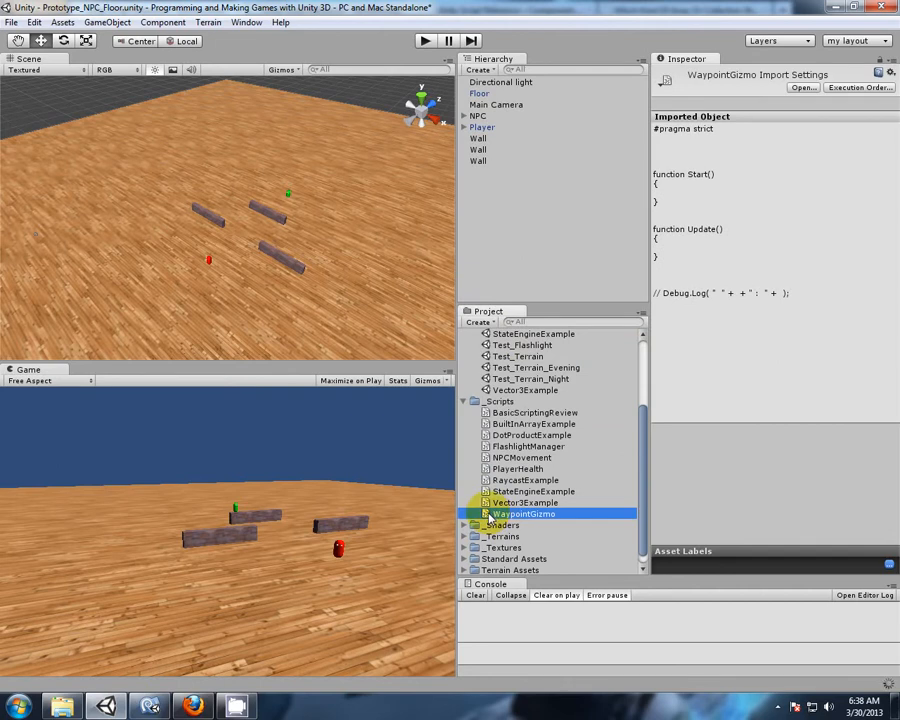
{"action": "left_click", "coordinate": [150, 704]}
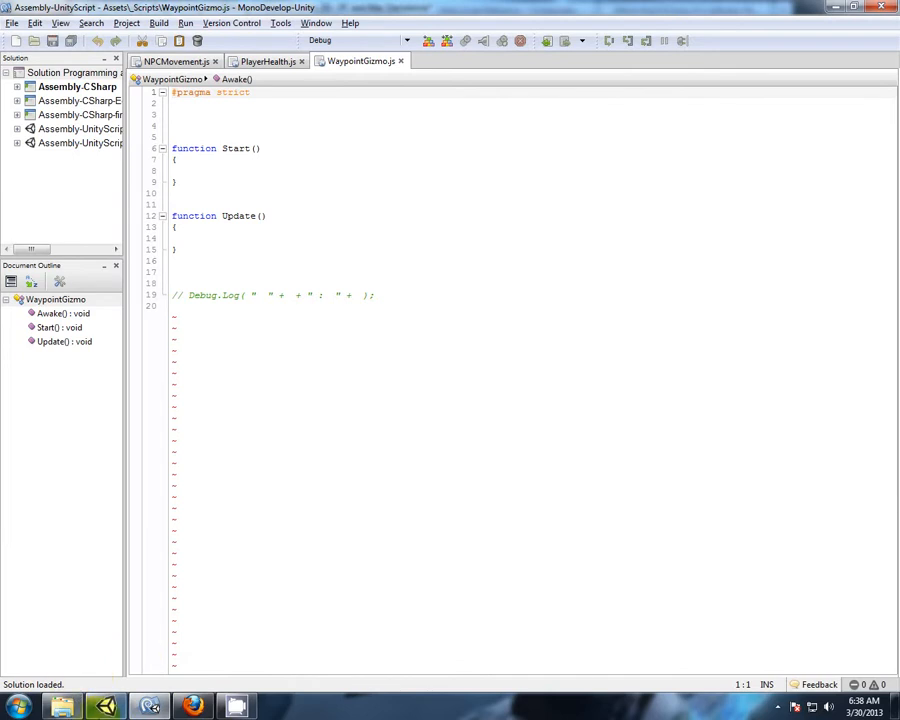
Step: Copy the OnDrawGizmosSelected example from the Gizmos.DrawSphere page in Firefox and replace WaypointGizmo.js's Start and Update functions with it in MonoDevelop
{"action": "left_click", "coordinate": [193, 706]}
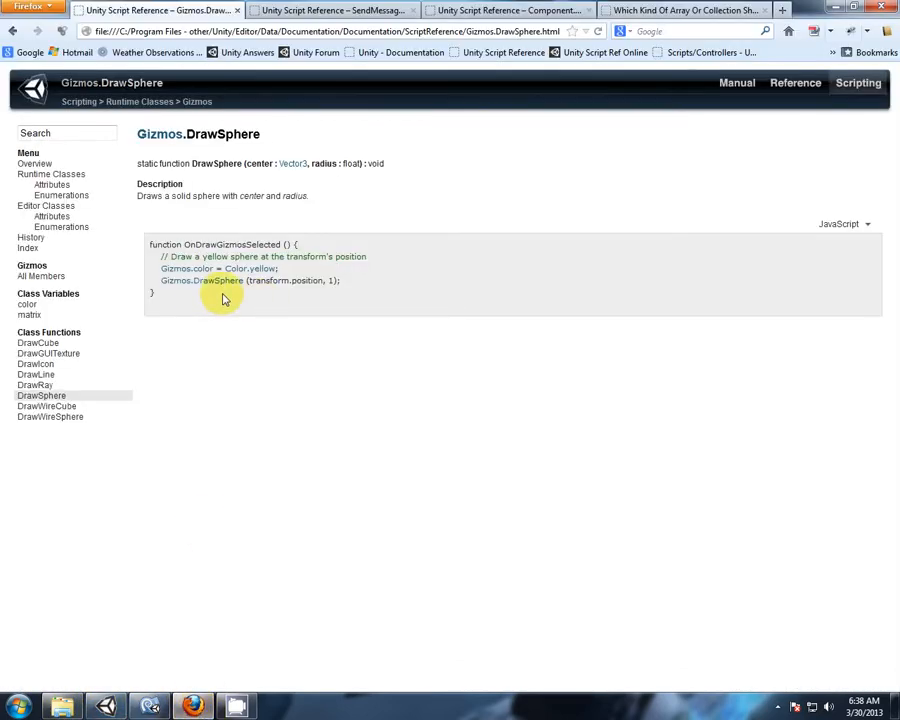
{"action": "left_click_drag", "start_coordinate": [168, 298], "coordinate": [172, 238]}
{"action": "key", "text": "ctrl+c"}
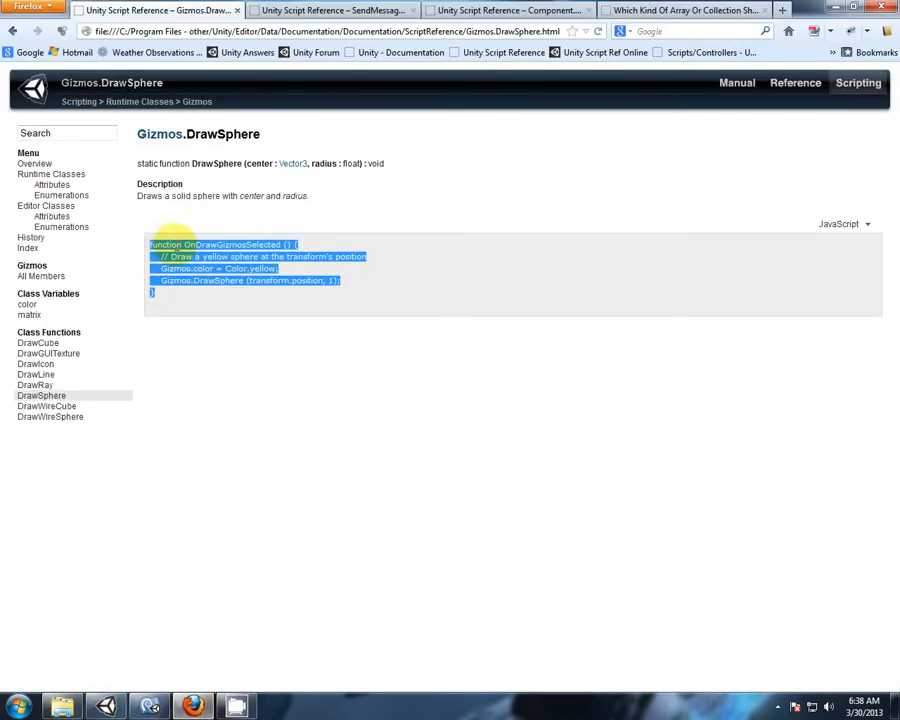
{"action": "left_click", "coordinate": [148, 705]}
{"action": "left_click_drag", "start_coordinate": [178, 251], "coordinate": [170, 116]}
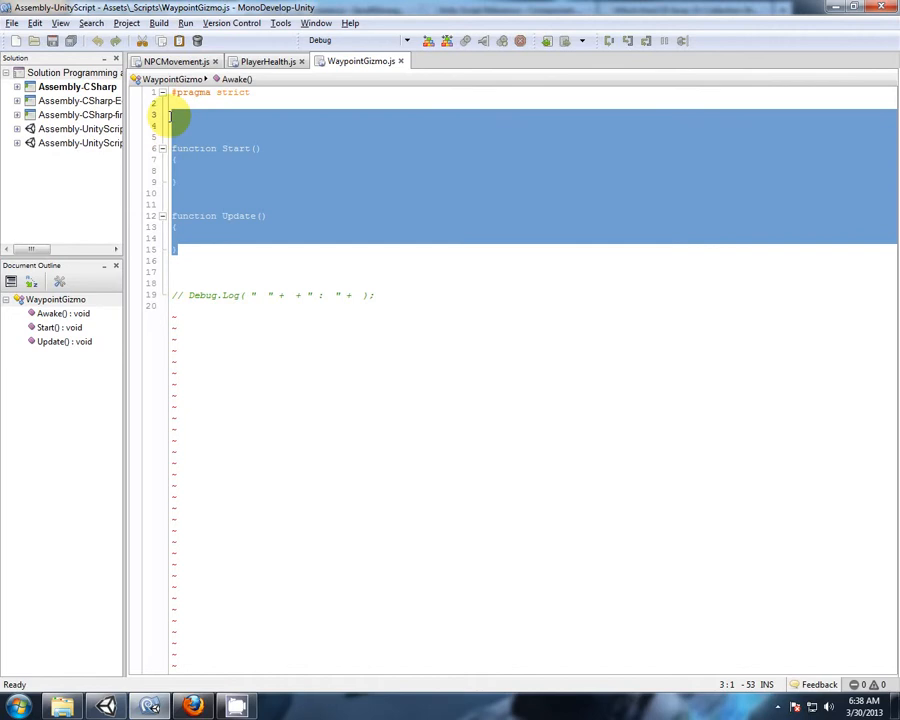
{"action": "key", "text": "ctrl+v"}
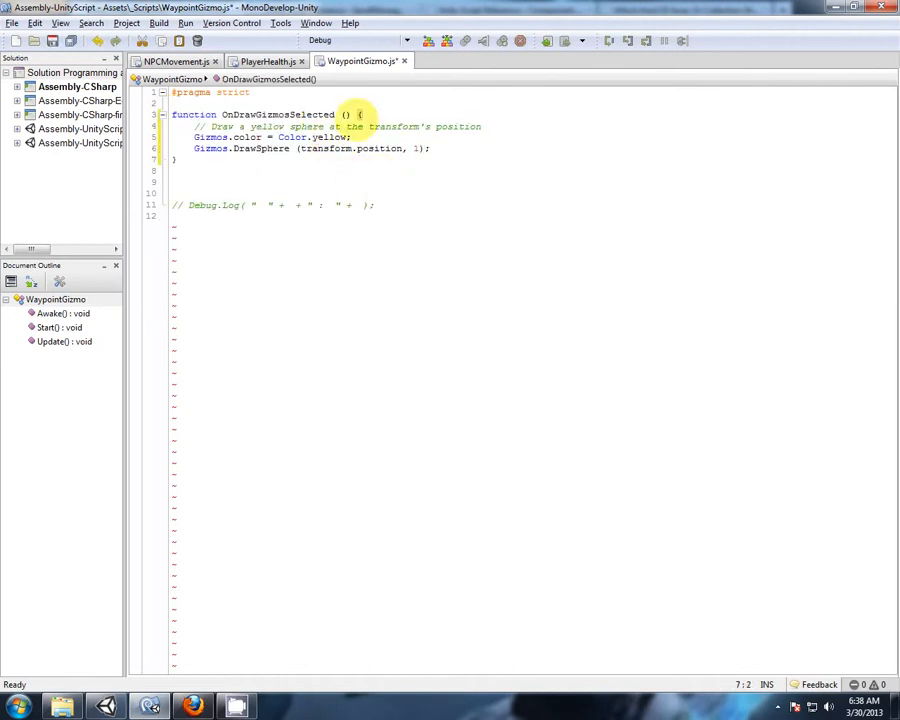
Step: Tidy the pasted function's brace placement and parenthesis spacing, add a blank line after the Gizmos.color line, and save the script
{"action": "key", "text": "Return"}
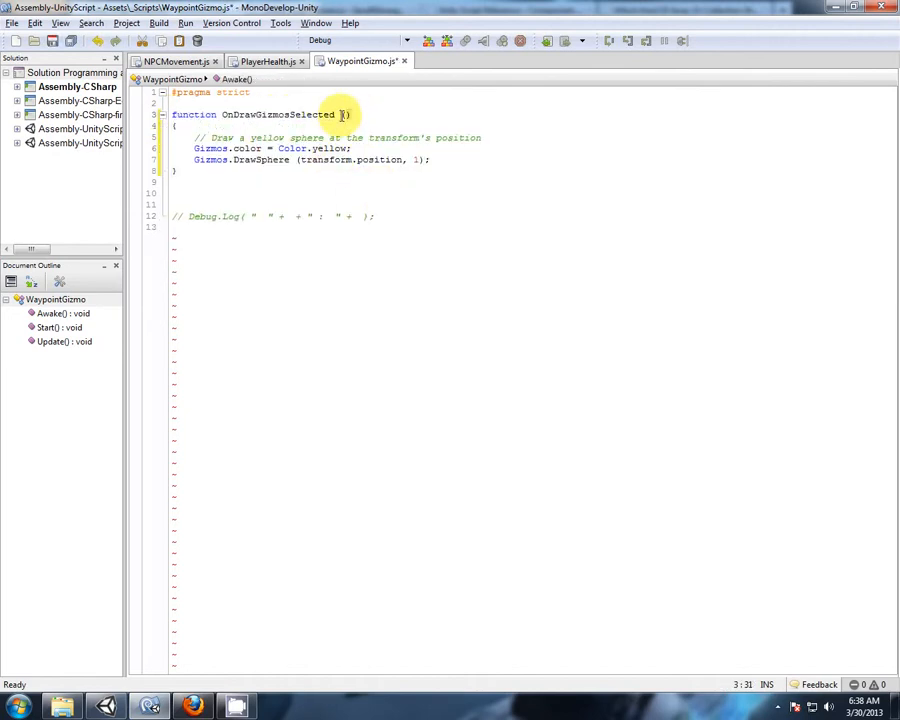
{"action": "key", "text": "BackSpace"}
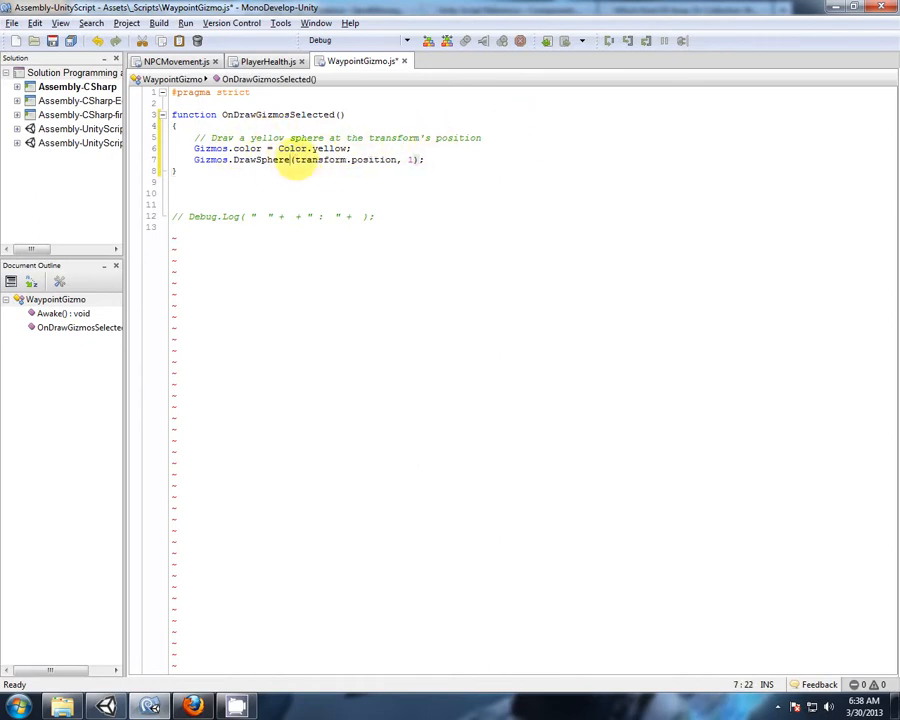
{"action": "left_click", "coordinate": [419, 160]}
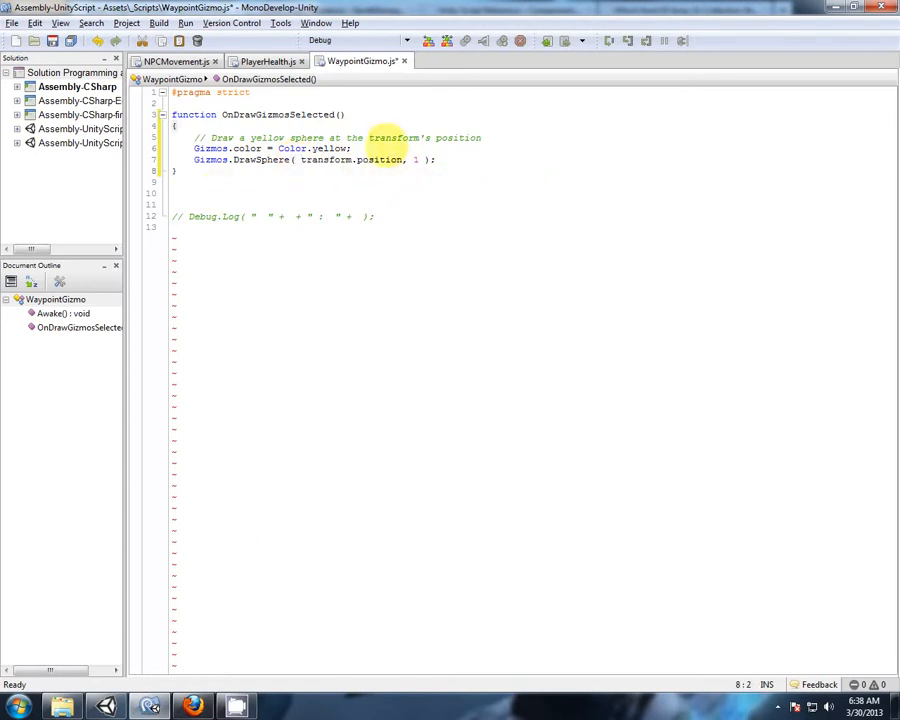
{"action": "left_click", "coordinate": [353, 148]}
{"action": "key", "text": "Return"}
{"action": "key", "text": "ctrl+s"}
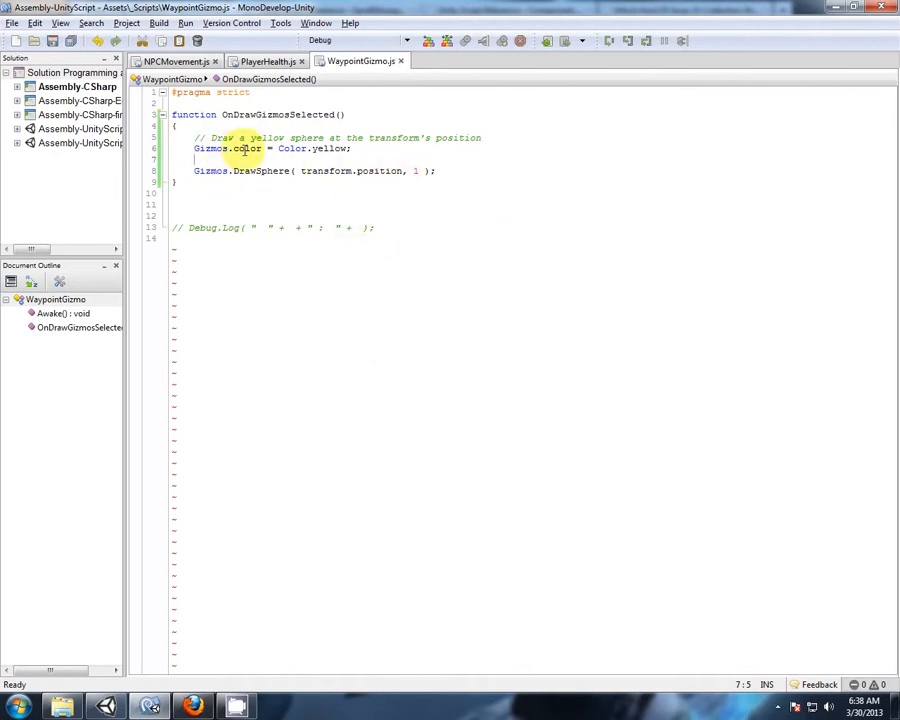
Step: Search the Unity Script Reference in Firefox for "color", examine the Color page's class variables, and return to MonoDevelop
{"action": "left_click", "coordinate": [195, 707]}
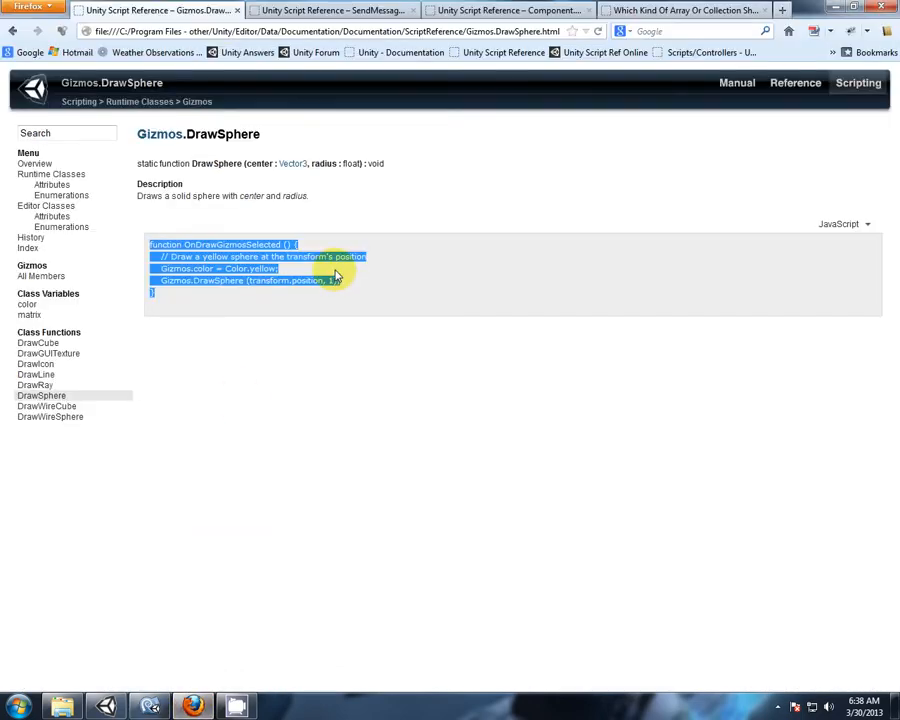
{"action": "left_click", "coordinate": [71, 133]}
{"action": "type", "text": "c"}
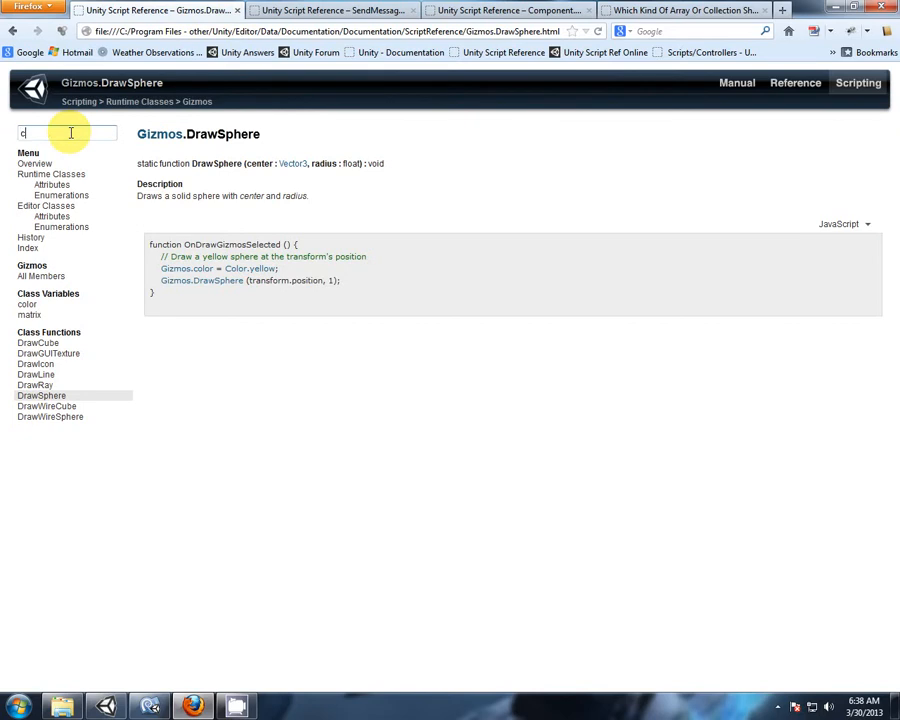
{"action": "type", "text": "olor"}
{"action": "key", "text": "Return"}
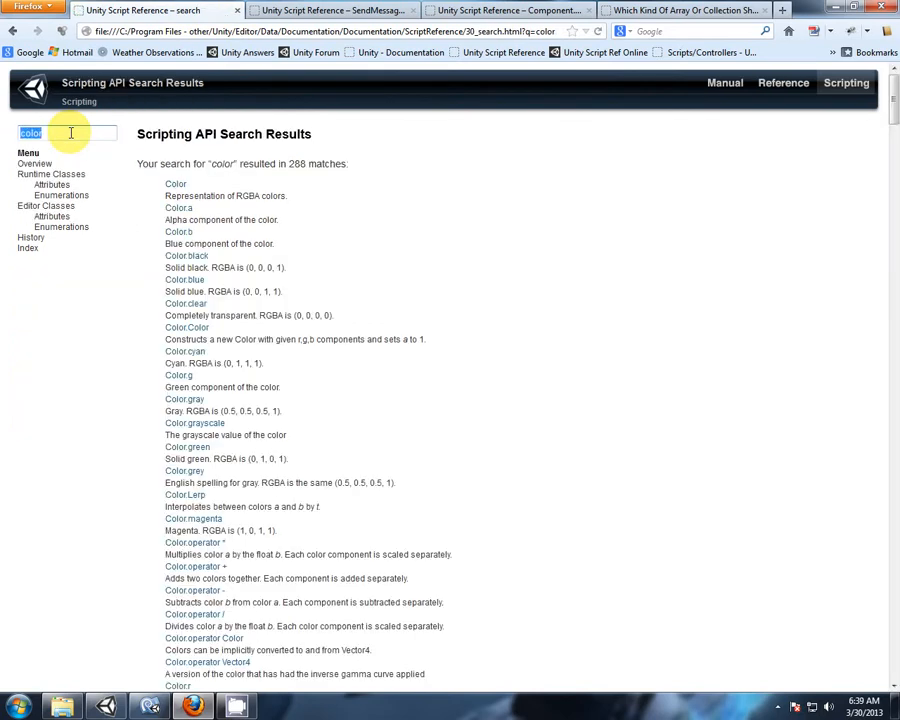
{"action": "left_click", "coordinate": [174, 185]}
{"action": "scroll", "coordinate": [592, 219], "scroll_direction": "down", "scroll_amount": 2}
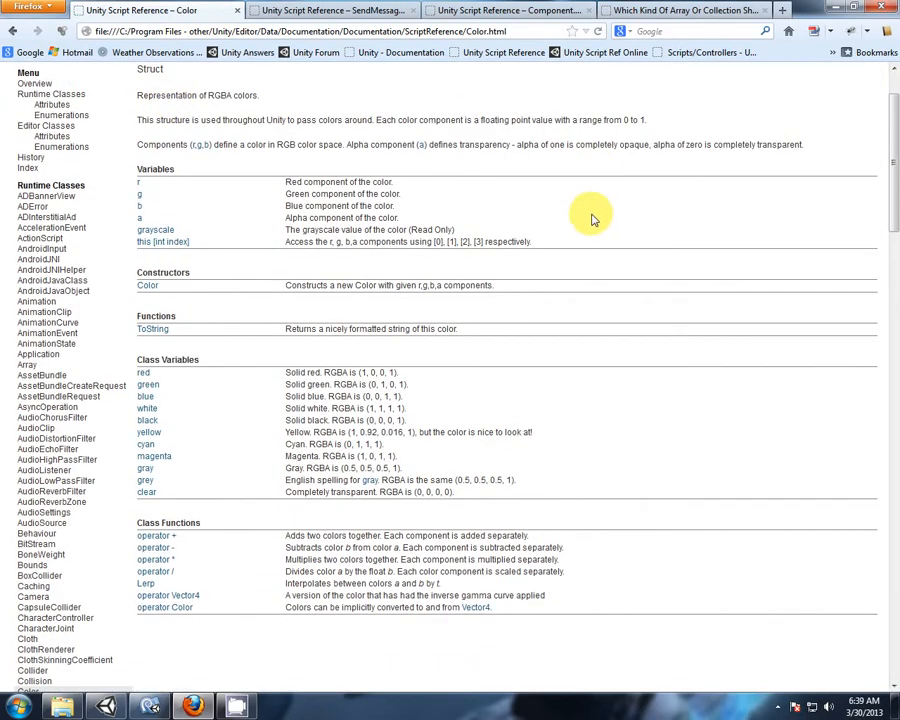
{"action": "scroll", "coordinate": [592, 219], "scroll_direction": "down", "scroll_amount": 2}
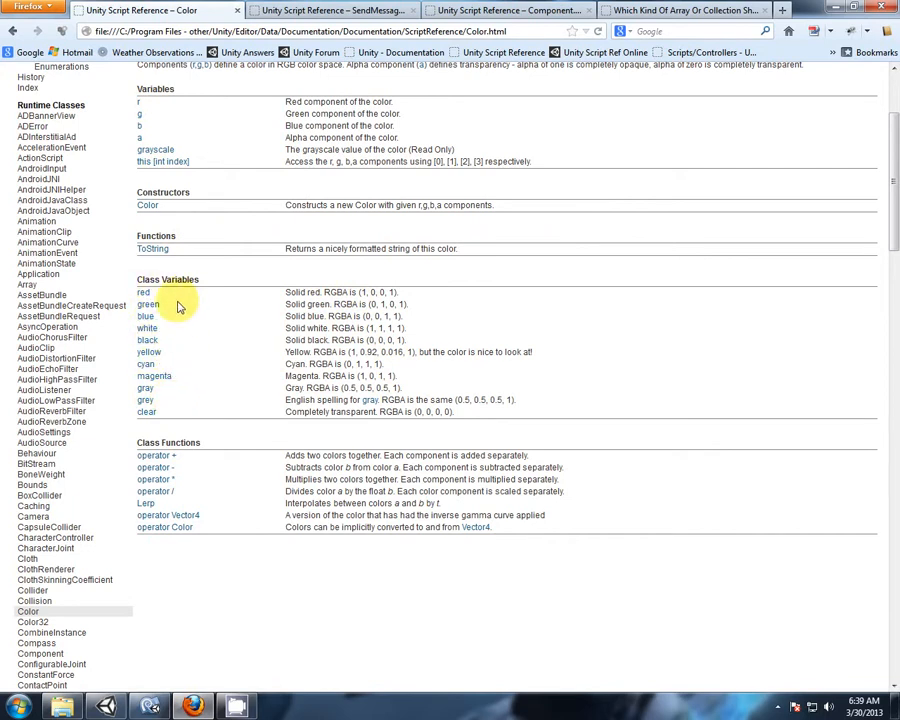
{"action": "left_click", "coordinate": [150, 705]}
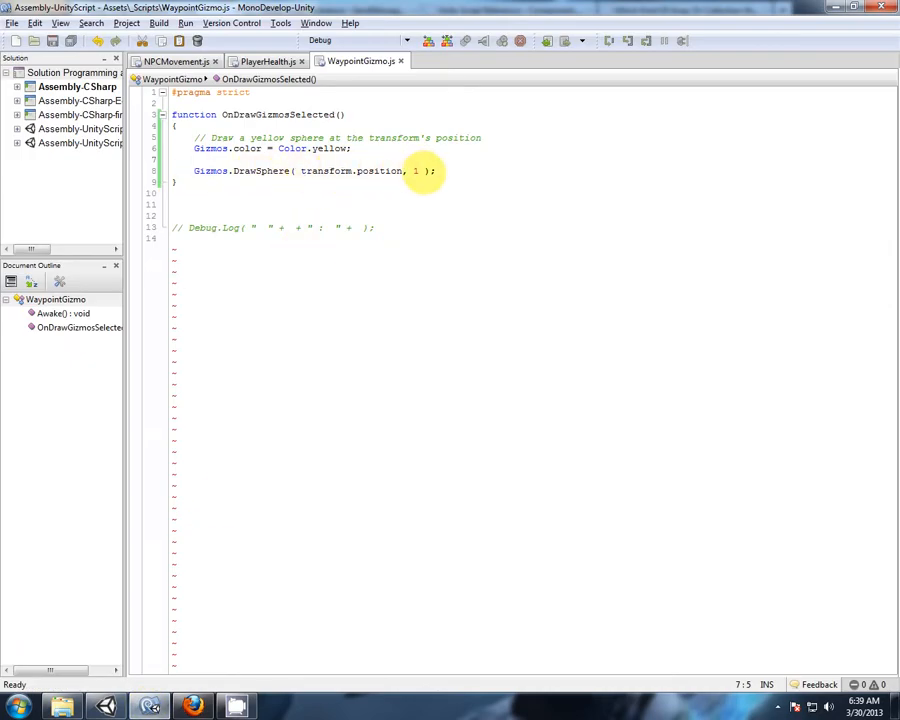
Step: Check the parameters on the Gizmos.DrawSphere page in Firefox, set the sphere radius in WaypointGizmo.js to 0.5 in MonoDevelop, and save
{"action": "left_click", "coordinate": [194, 707]}
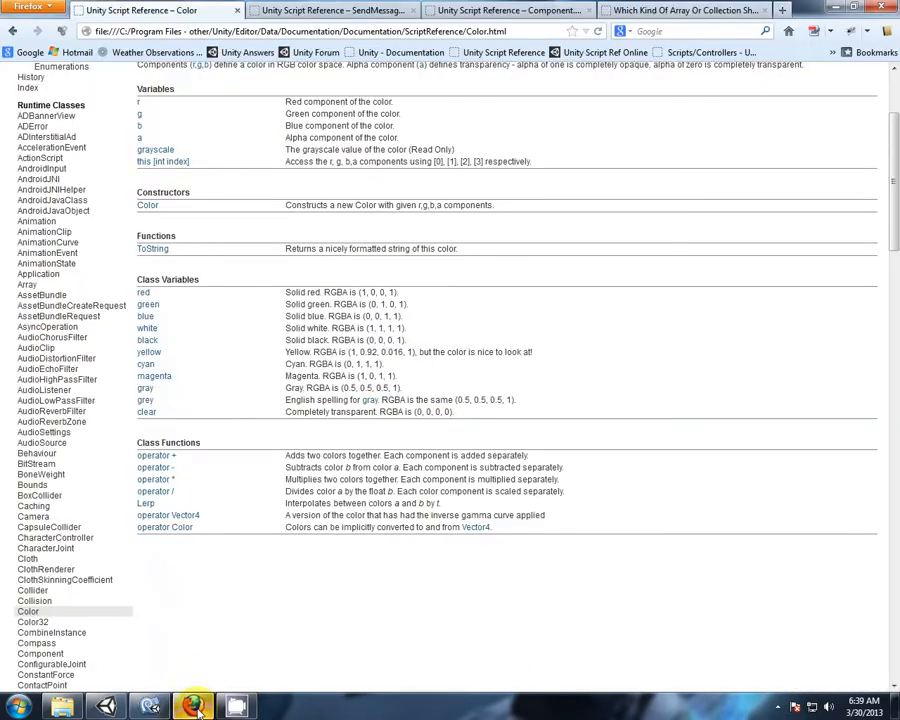
{"action": "left_click", "coordinate": [16, 31]}
{"action": "left_click", "coordinate": [16, 31]}
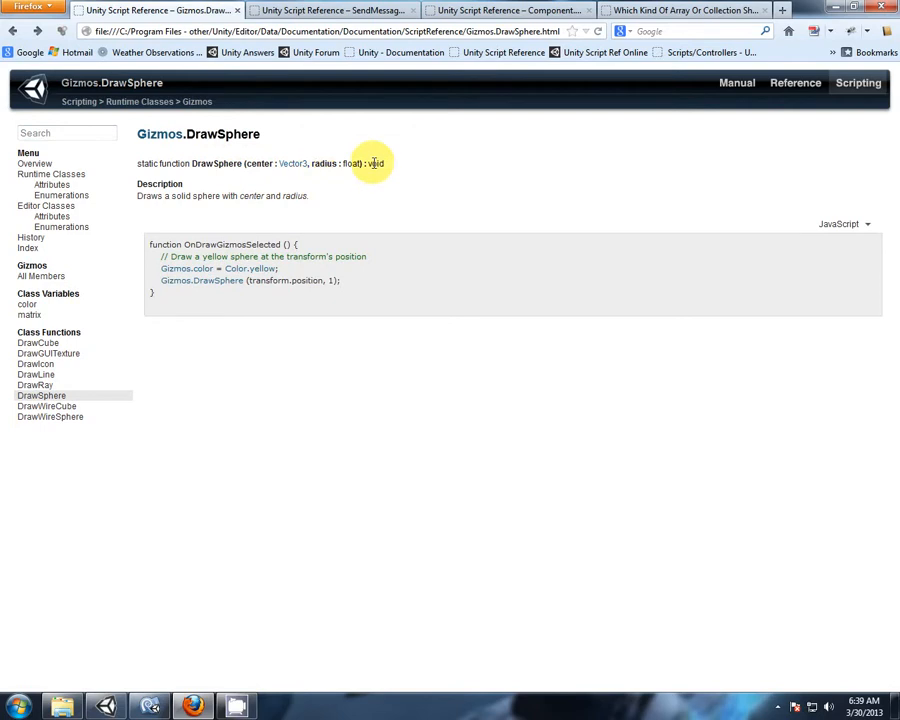
{"action": "left_click", "coordinate": [150, 706]}
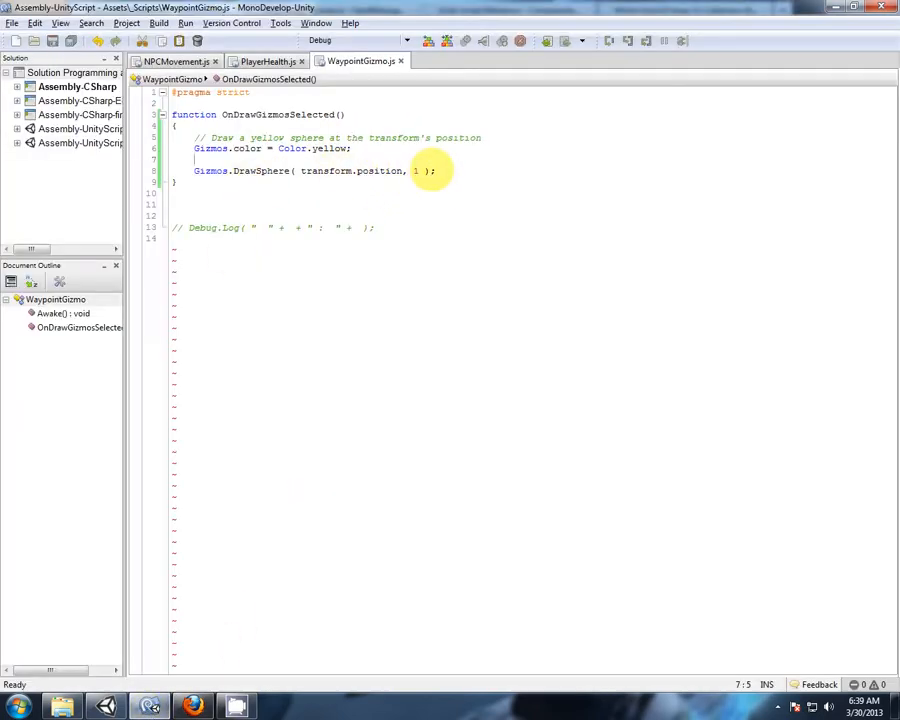
{"action": "left_click", "coordinate": [463, 170]}
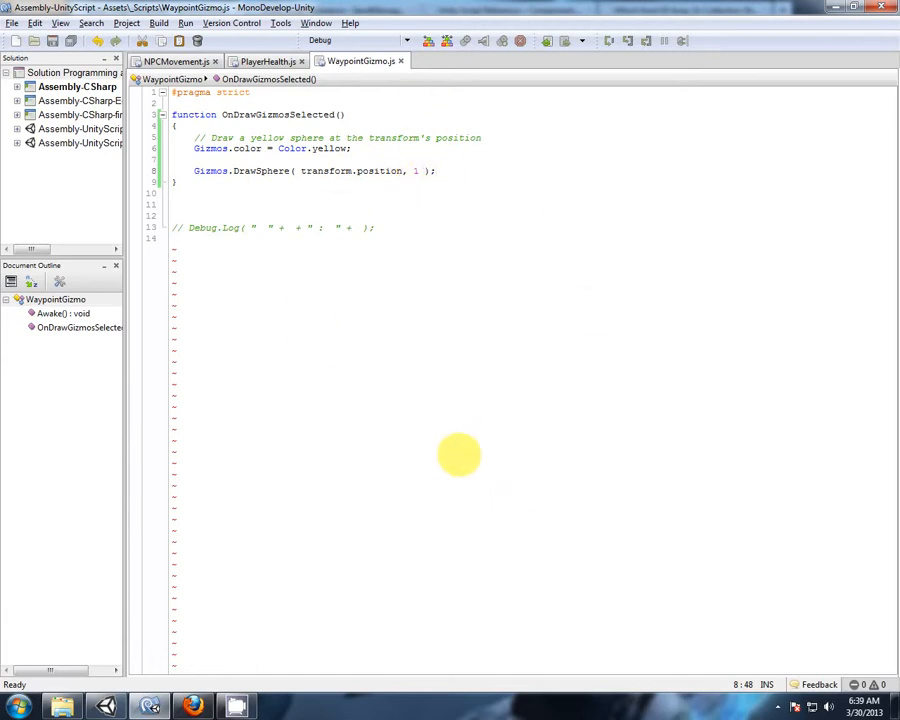
{"action": "left_click", "coordinate": [193, 706]}
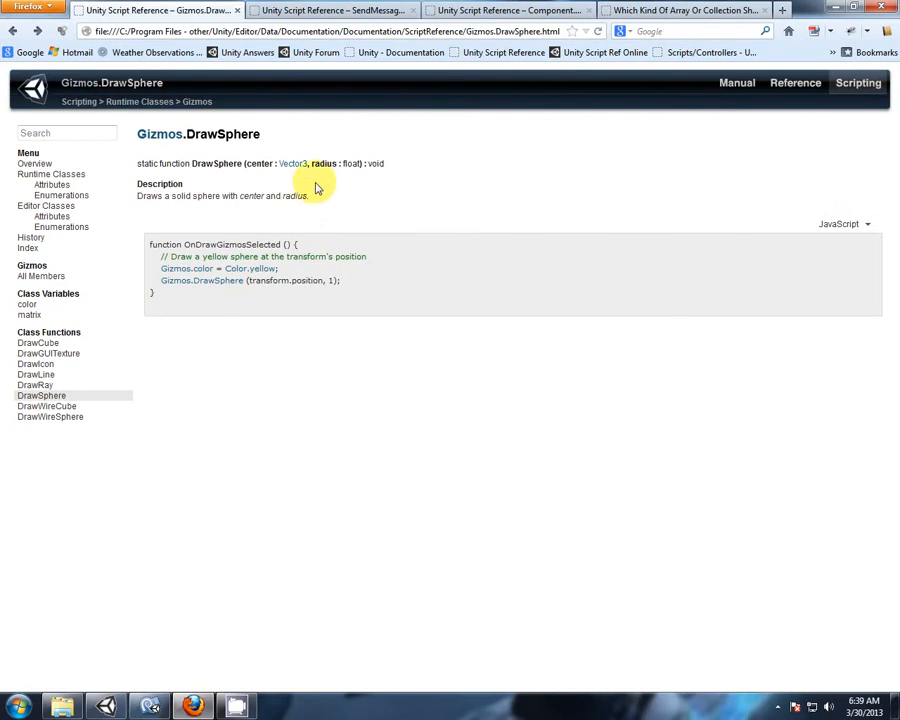
{"action": "left_click", "coordinate": [150, 706]}
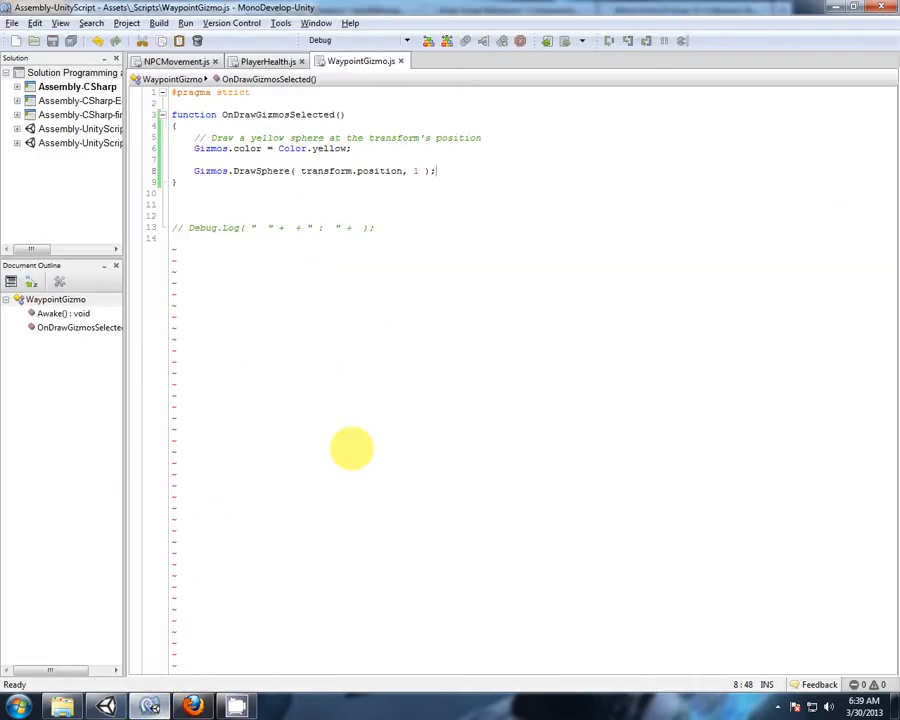
{"action": "double_click", "coordinate": [418, 171]}
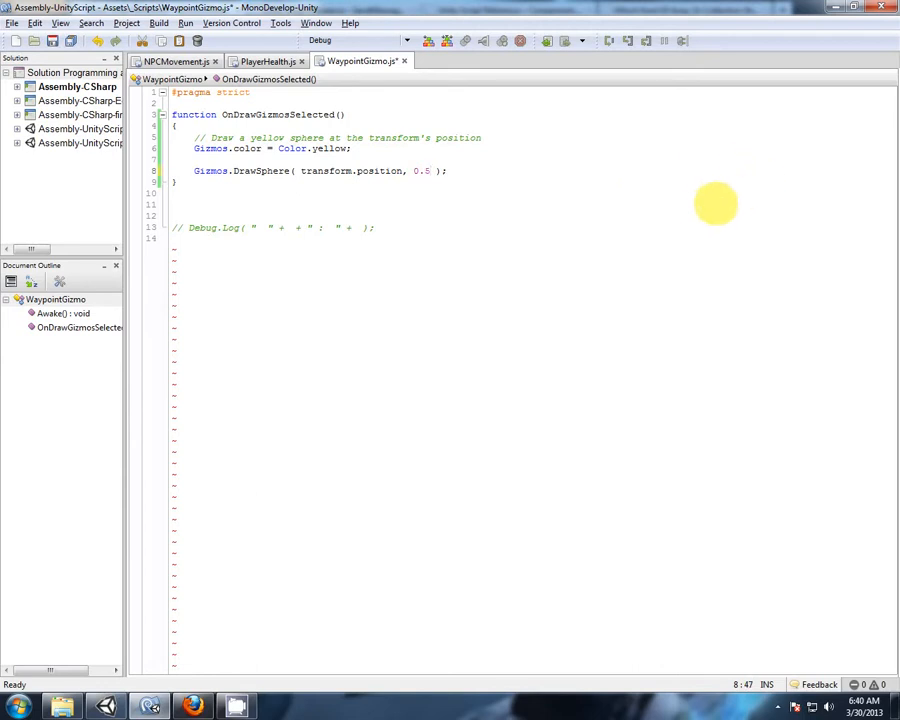
{"action": "left_click", "coordinate": [709, 205]}
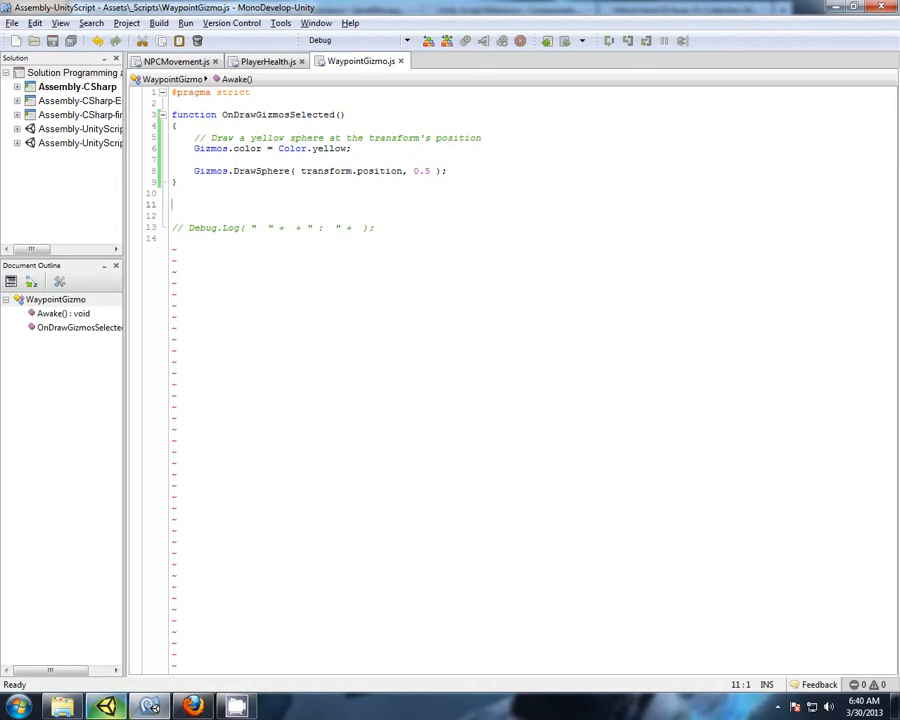
Step: Switch to Unity, clear the selection, and examine the floor area around the walls, NPC and player in the scene
{"action": "left_click", "coordinate": [106, 707]}
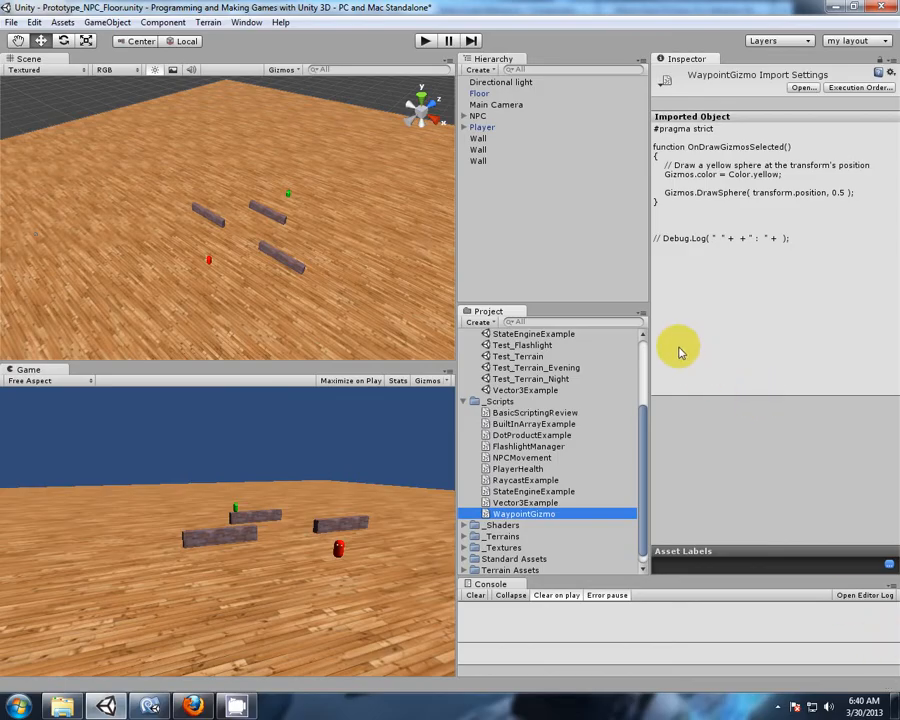
{"action": "left_click", "coordinate": [512, 231]}
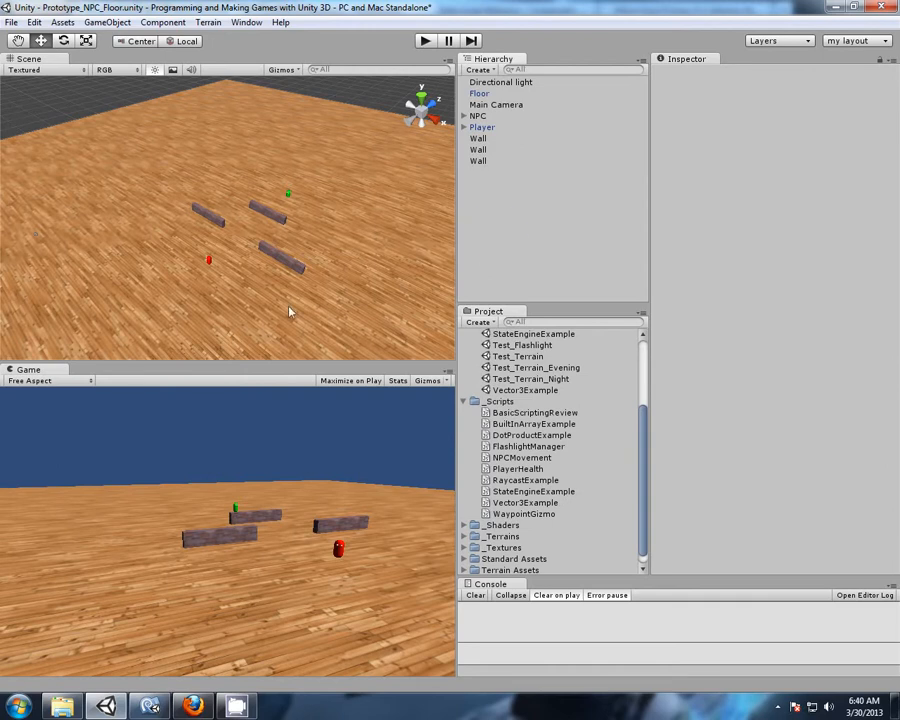
{"action": "middle_click_drag", "start_coordinate": [263, 336], "coordinate": [253, 297]}
{"action": "scroll", "coordinate": [253, 297], "scroll_direction": "down", "scroll_amount": 3}
{"action": "right_click_drag", "start_coordinate": [152, 299], "coordinate": [207, 291]}
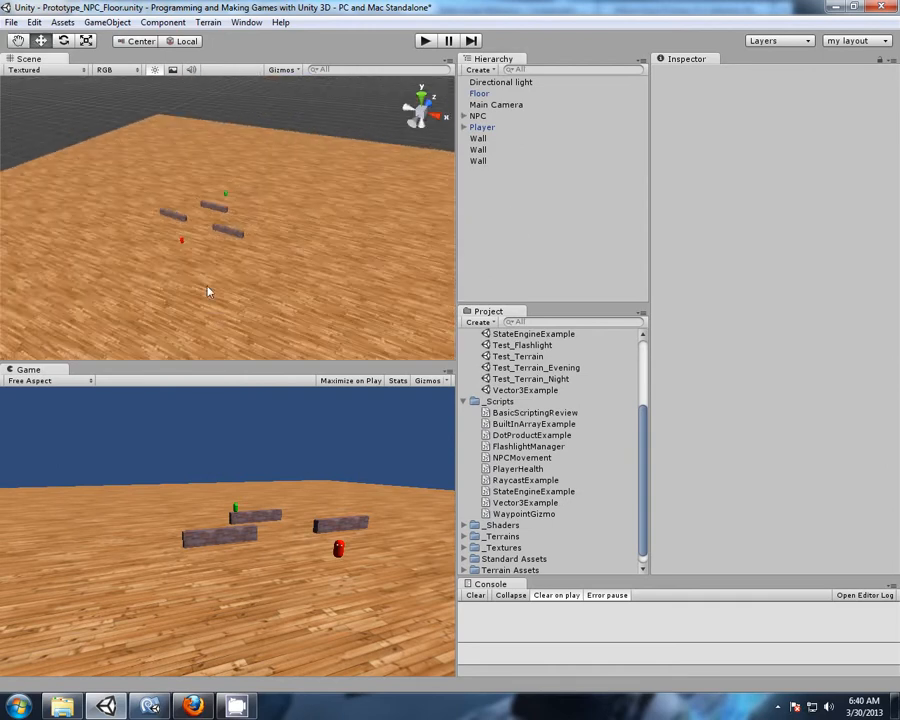
{"action": "middle_click_drag", "start_coordinate": [217, 320], "coordinate": [261, 318]}
{"action": "right_click_drag", "start_coordinate": [308, 317], "coordinate": [291, 314]}
{"action": "middle_click_drag", "start_coordinate": [291, 314], "coordinate": [265, 293]}
{"action": "scroll", "coordinate": [265, 293], "scroll_direction": "up", "scroll_amount": 3}
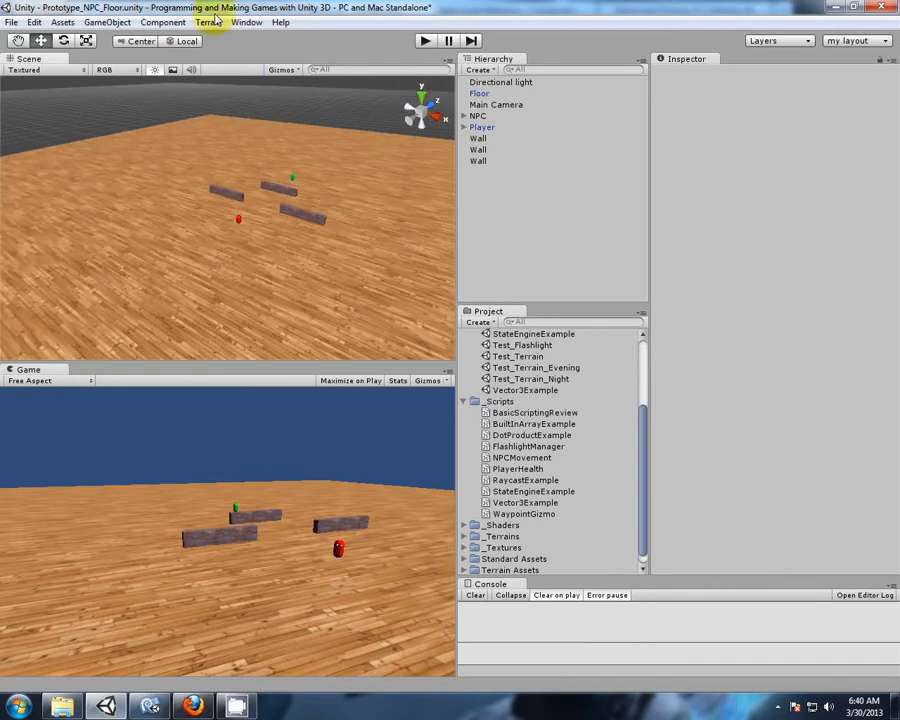
Step: Examine the NPC's NPCMovement settings down to the Waypoints array, and deselect the NPC
{"action": "left_click", "coordinate": [478, 115]}
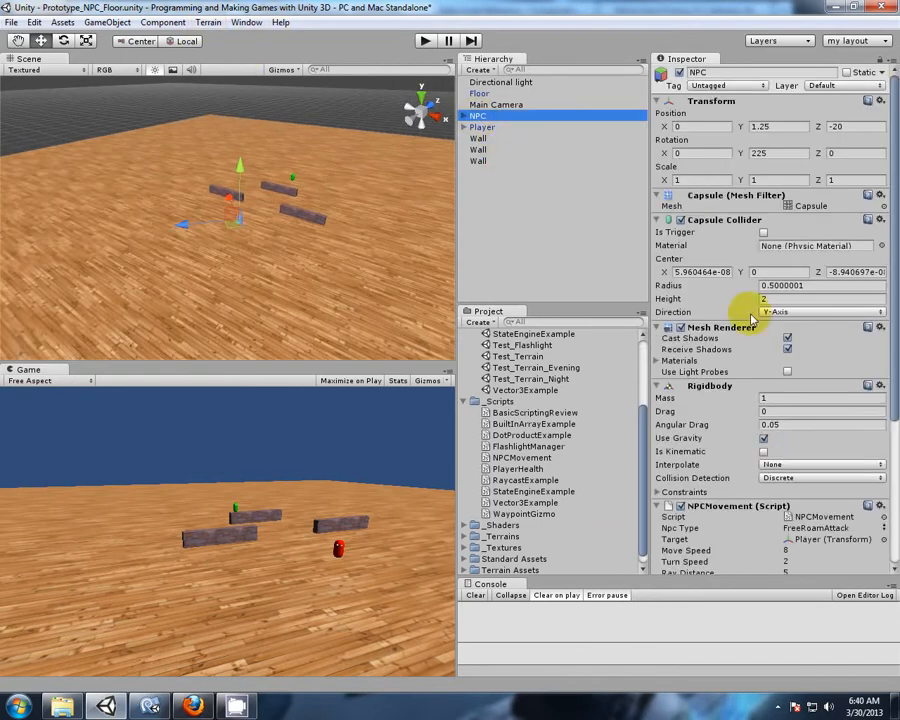
{"action": "scroll", "coordinate": [762, 455], "scroll_direction": "down", "scroll_amount": 2}
{"action": "scroll", "coordinate": [760, 452], "scroll_direction": "down", "scroll_amount": 4}
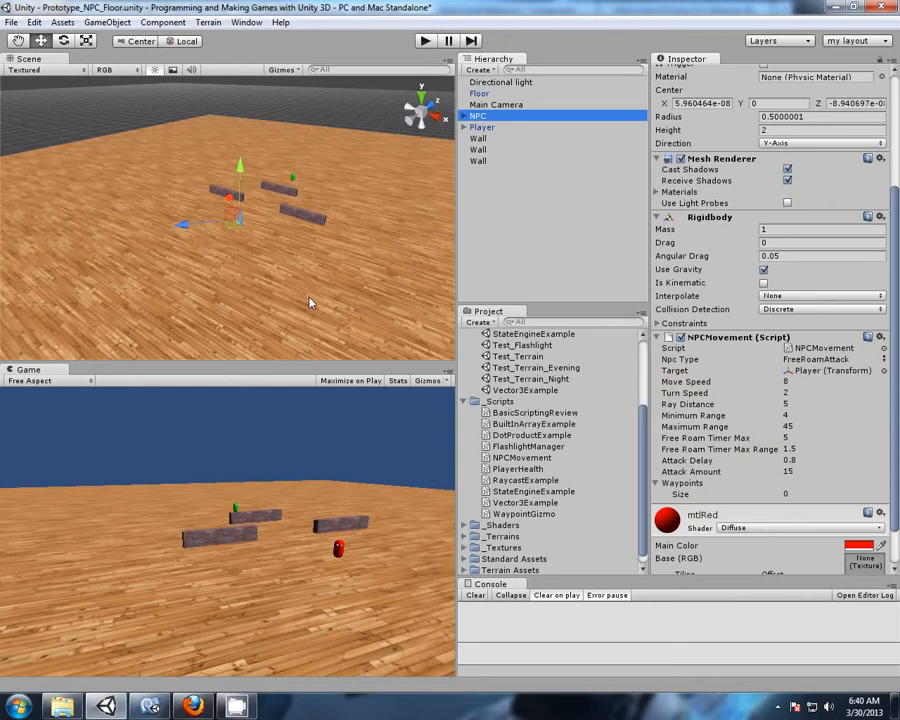
{"action": "left_click", "coordinate": [508, 230]}
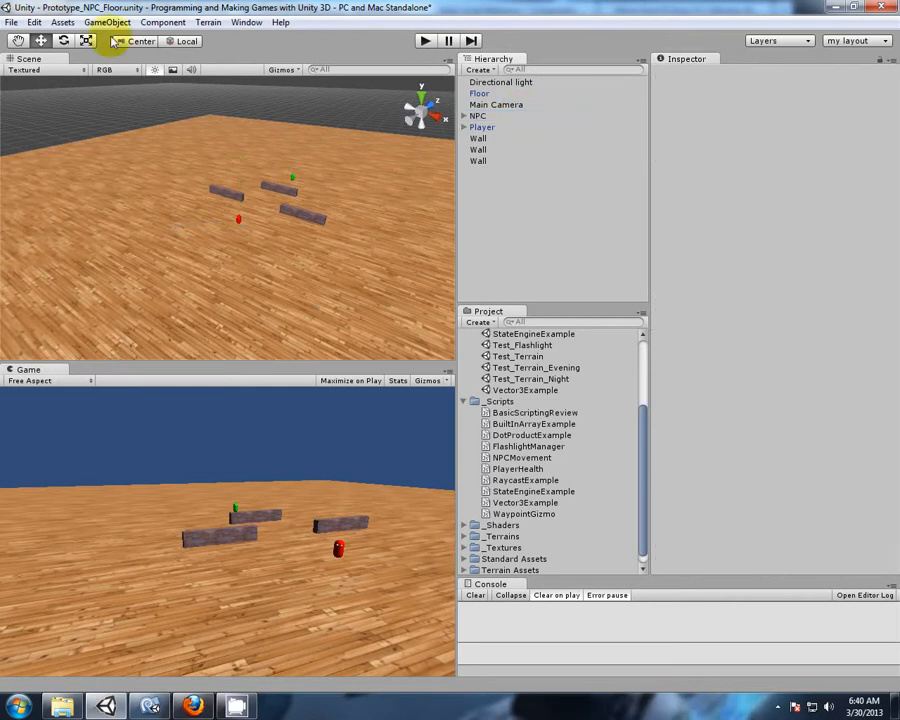
Step: Create an empty game object and set its position to X 0, Y 0, Z 0
{"action": "left_click", "coordinate": [107, 22]}
{"action": "left_click", "coordinate": [128, 39]}
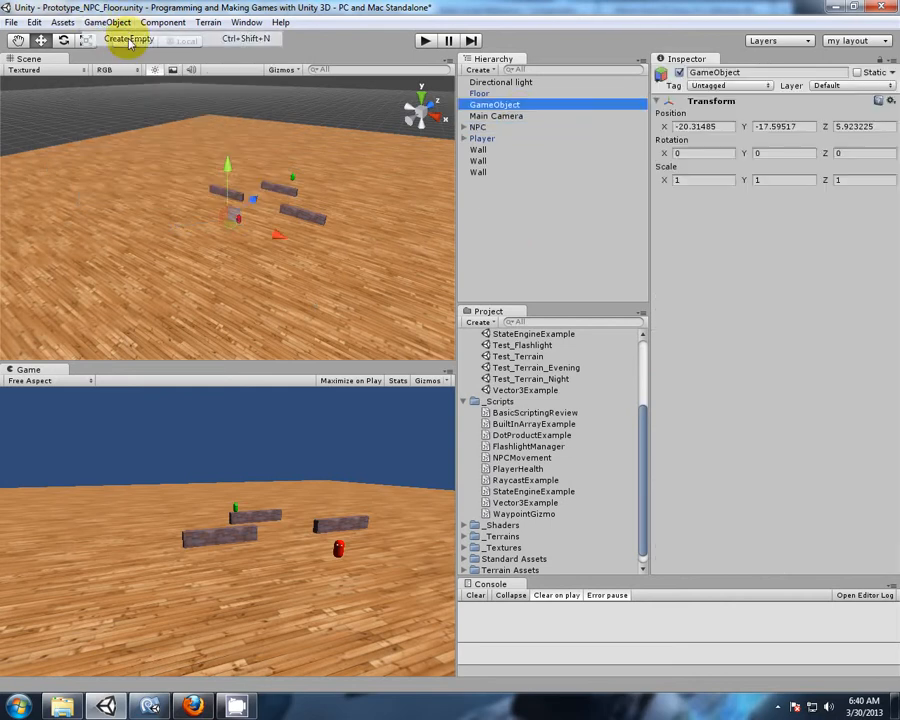
{"action": "left_click", "coordinate": [688, 126]}
{"action": "type", "text": "0"}
{"action": "left_click", "coordinate": [790, 126]}
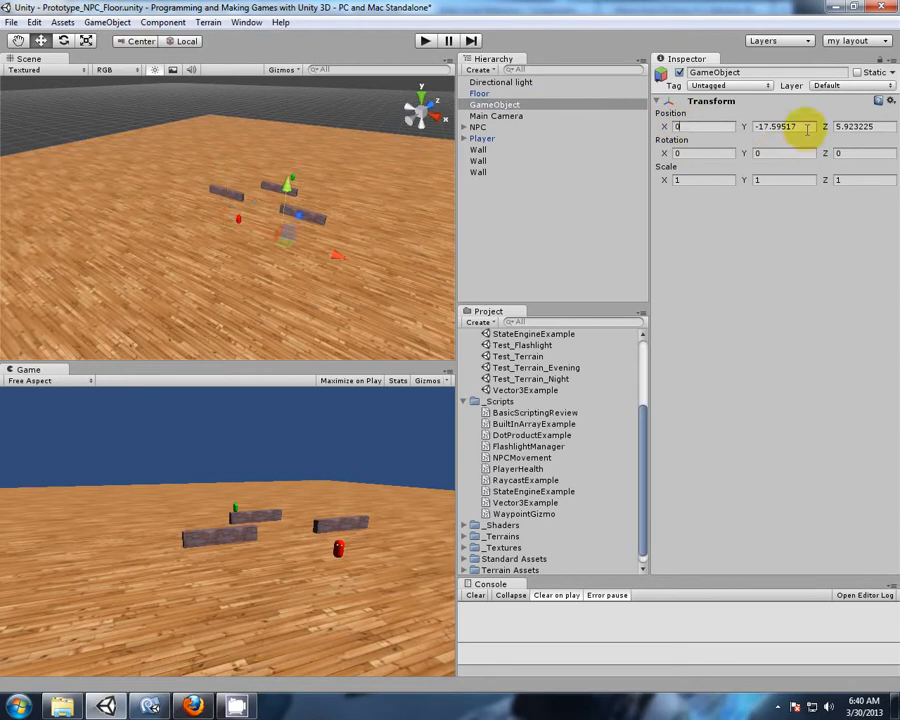
{"action": "type", "text": "0"}
{"action": "left_click", "coordinate": [886, 128]}
{"action": "type", "text": "0"}
Step: Rename the empty object to Waypoint and attach the WaypointGizmo script to it
{"action": "left_click", "coordinate": [728, 72]}
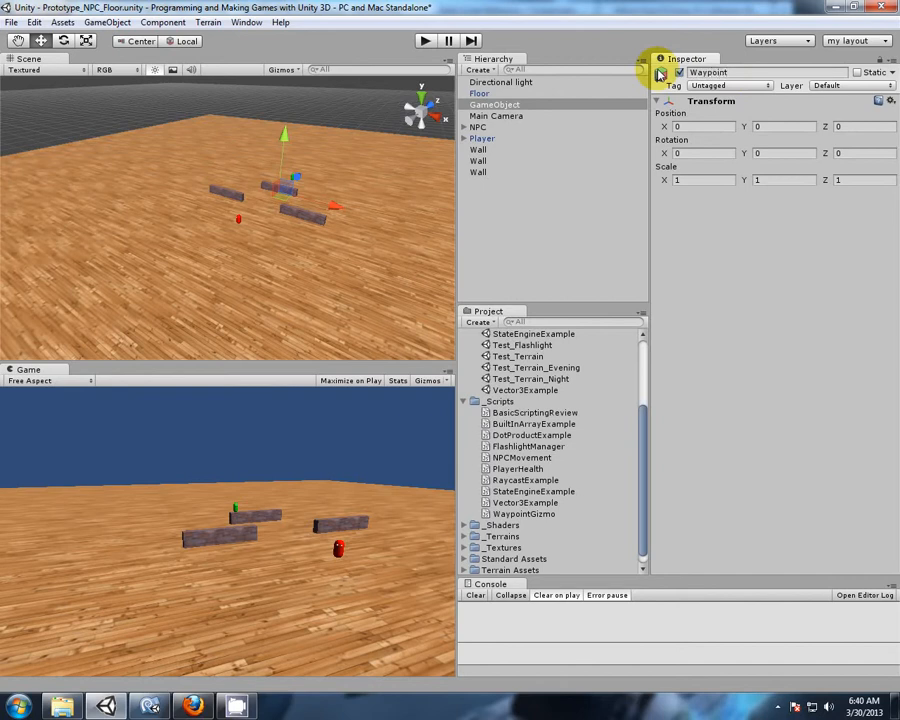
{"action": "key", "text": "Return"}
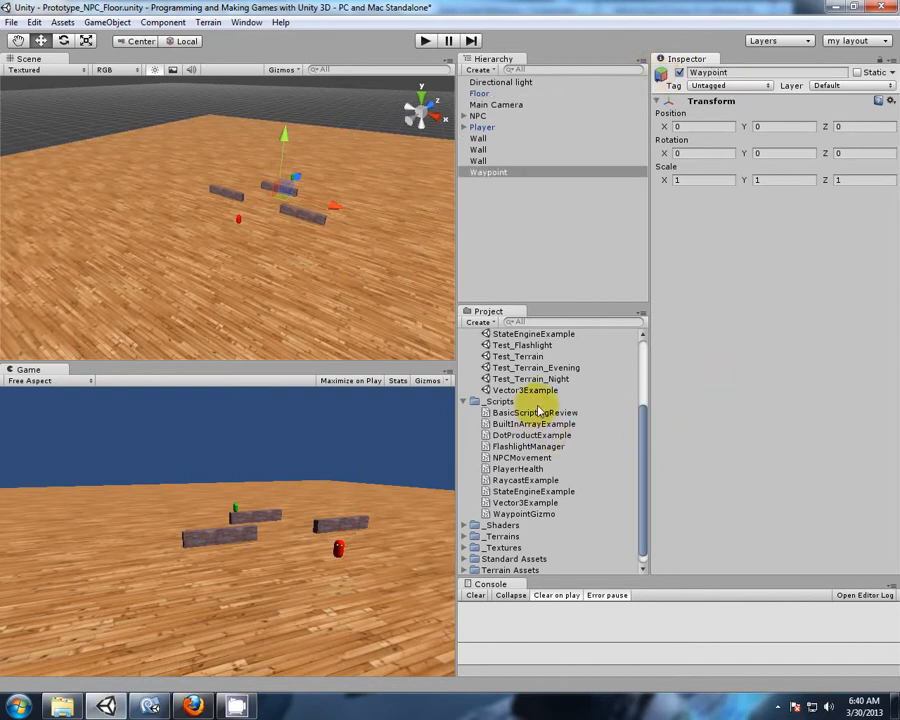
{"action": "left_click_drag", "start_coordinate": [524, 513], "coordinate": [738, 335]}
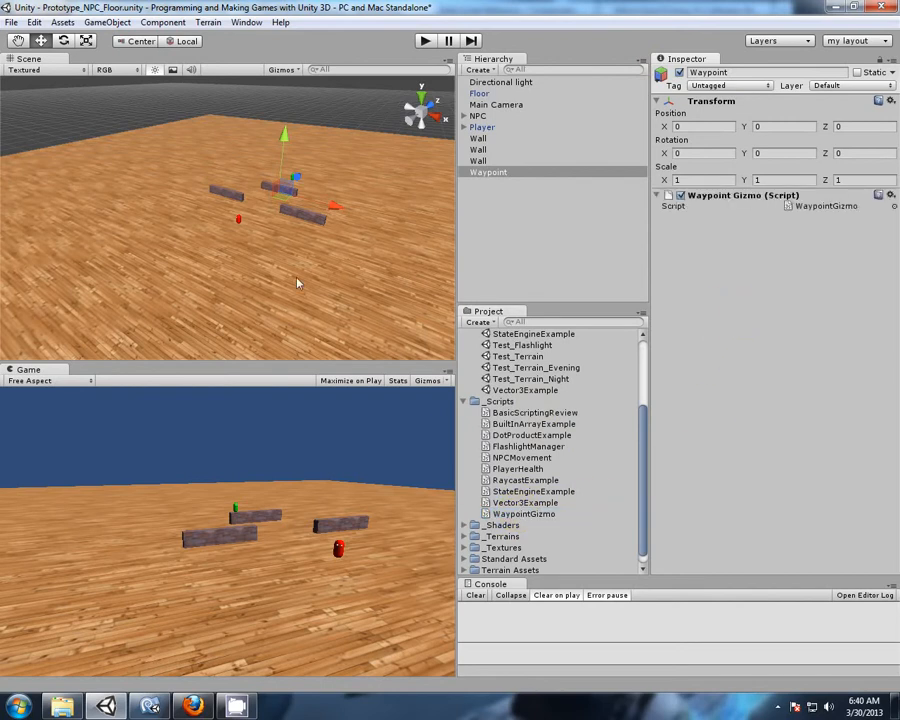
Step: Move the Waypoint beside the red capsule, to about X 3, Y 1.6, Z -20.7, and frame it in the scene
{"action": "left_click_drag", "start_coordinate": [283, 203], "coordinate": [165, 260]}
{"action": "left_click_drag", "start_coordinate": [150, 195], "coordinate": [148, 182]}
{"action": "left_click_drag", "start_coordinate": [161, 249], "coordinate": [224, 248]}
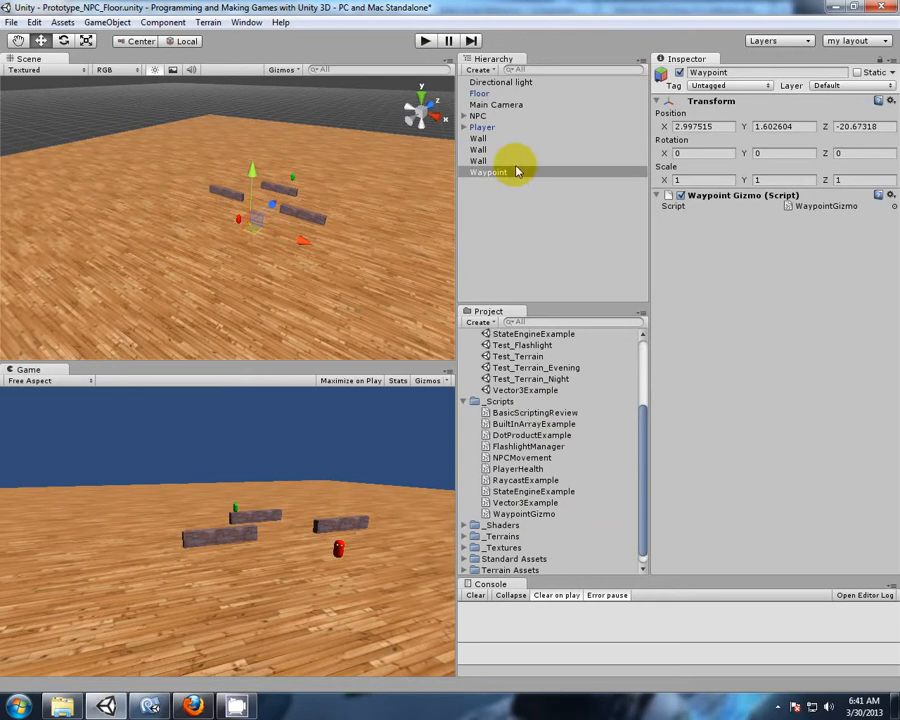
{"action": "double_click", "coordinate": [485, 172]}
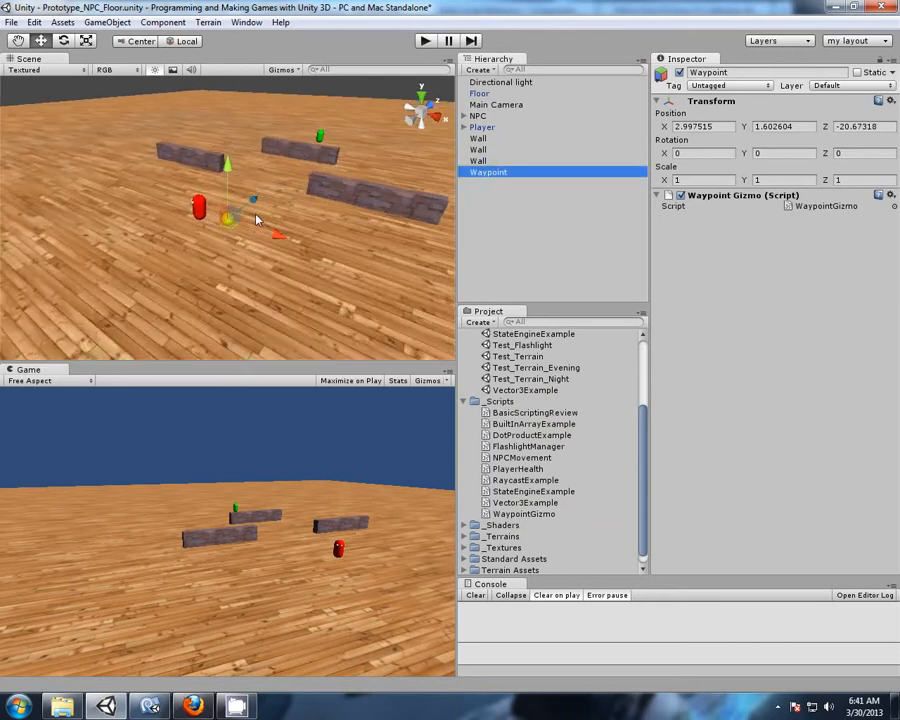
{"action": "scroll", "coordinate": [257, 219], "scroll_direction": "up", "scroll_amount": 5}
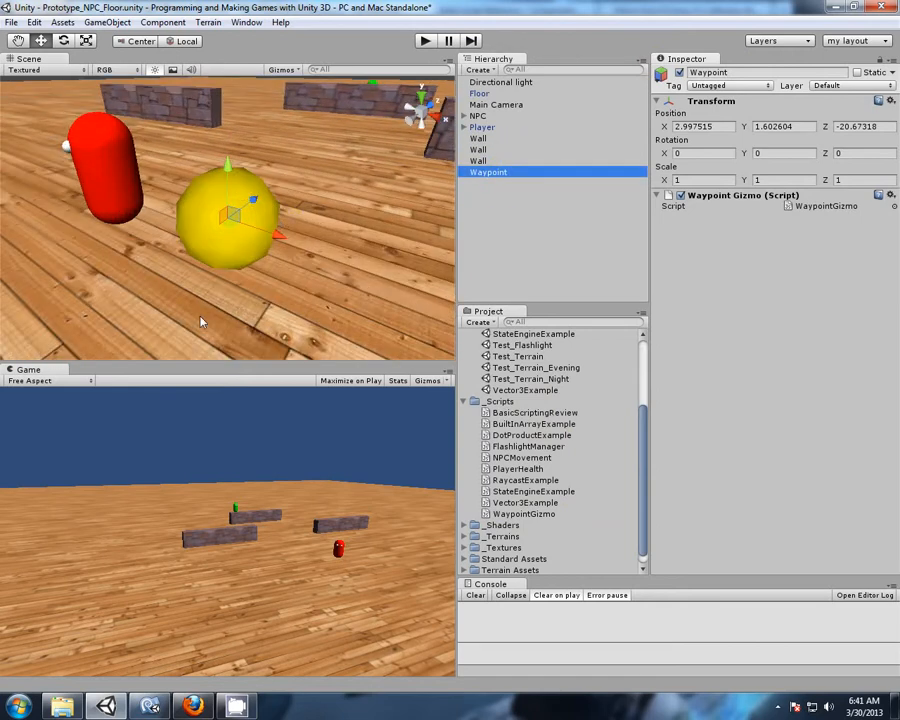
Step: Try the Waypoint at a Y position of 0 and examine how its sphere sits on the floor
{"action": "left_click_drag", "start_coordinate": [187, 332], "coordinate": [351, 262], "text": "alt"}
{"action": "scroll", "coordinate": [351, 262], "scroll_direction": "down", "scroll_amount": 5}
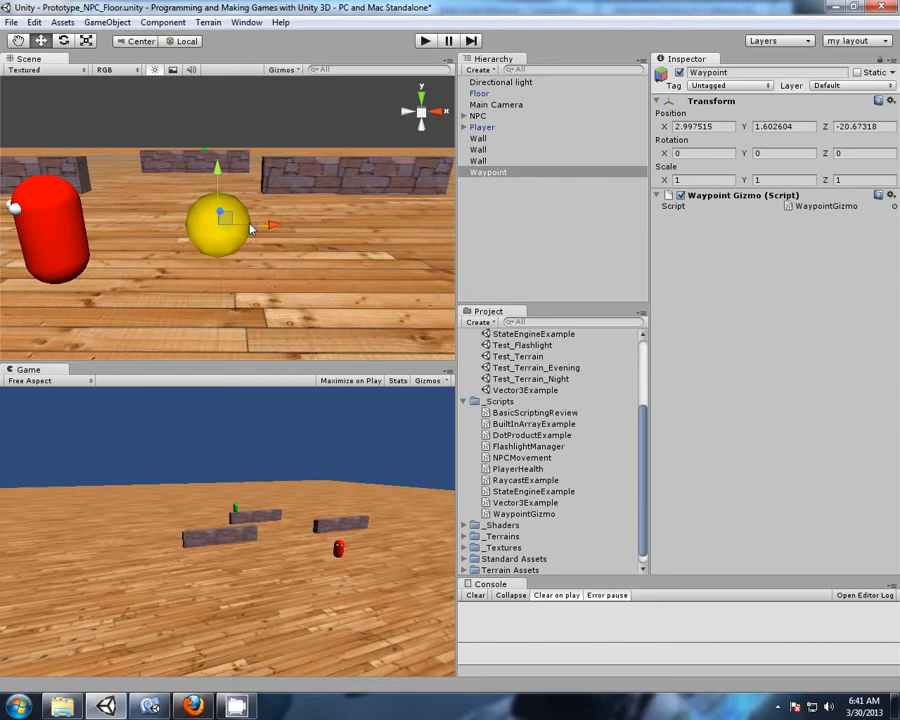
{"action": "middle_click_drag", "start_coordinate": [370, 222], "coordinate": [200, 290]}
{"action": "middle_click_drag", "start_coordinate": [279, 294], "coordinate": [339, 211]}
{"action": "type", "text": "0"}
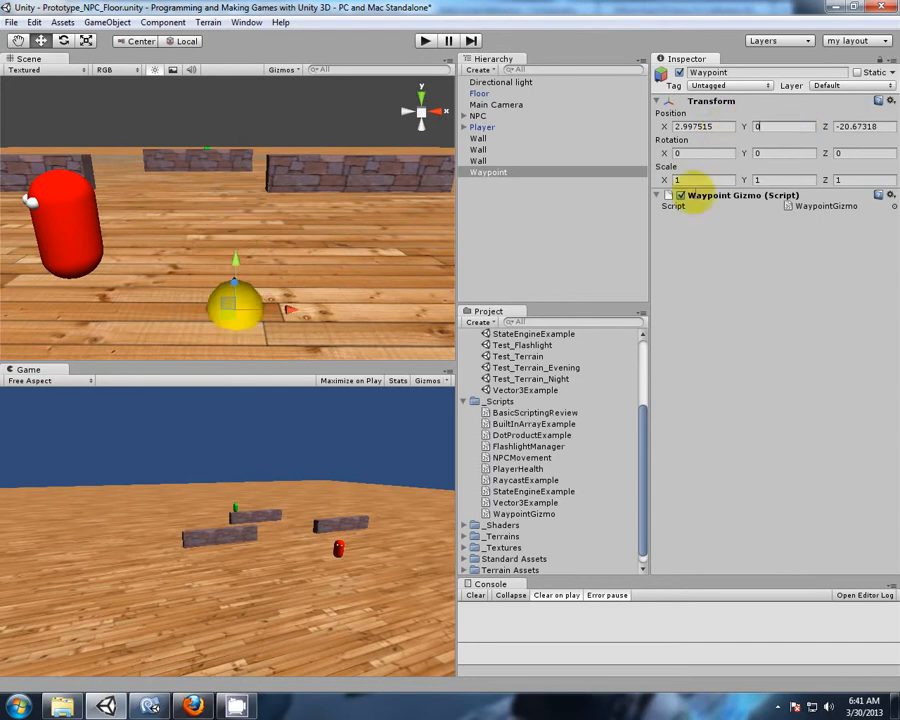
{"action": "middle_click_drag", "start_coordinate": [372, 302], "coordinate": [344, 225]}
{"action": "left_click_drag", "start_coordinate": [344, 225], "coordinate": [265, 294], "text": "alt"}
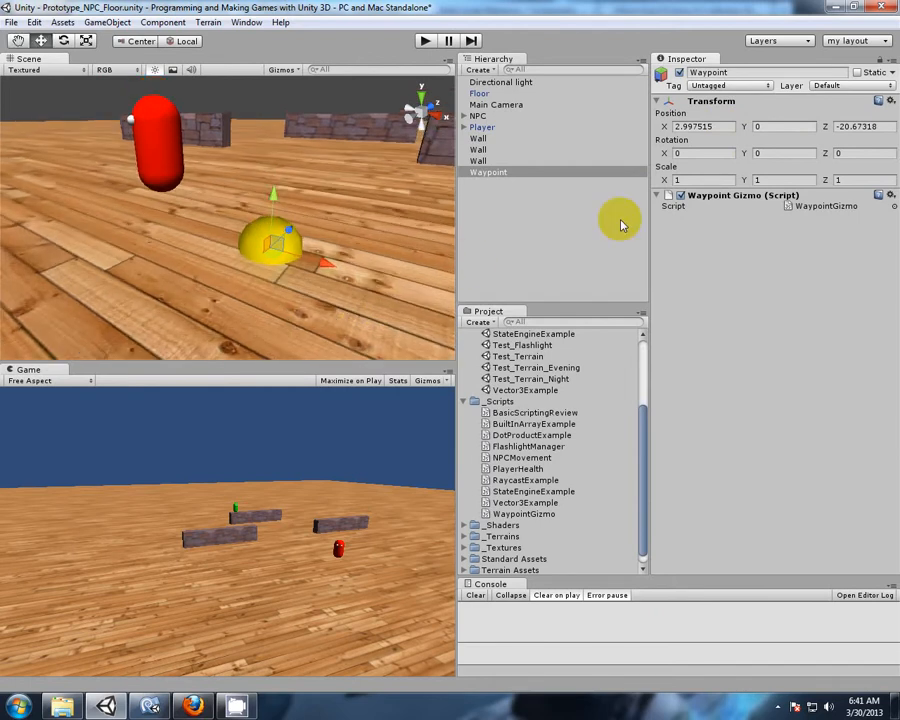
Step: Set the Waypoint's Y position to 1
{"action": "left_click", "coordinate": [763, 125]}
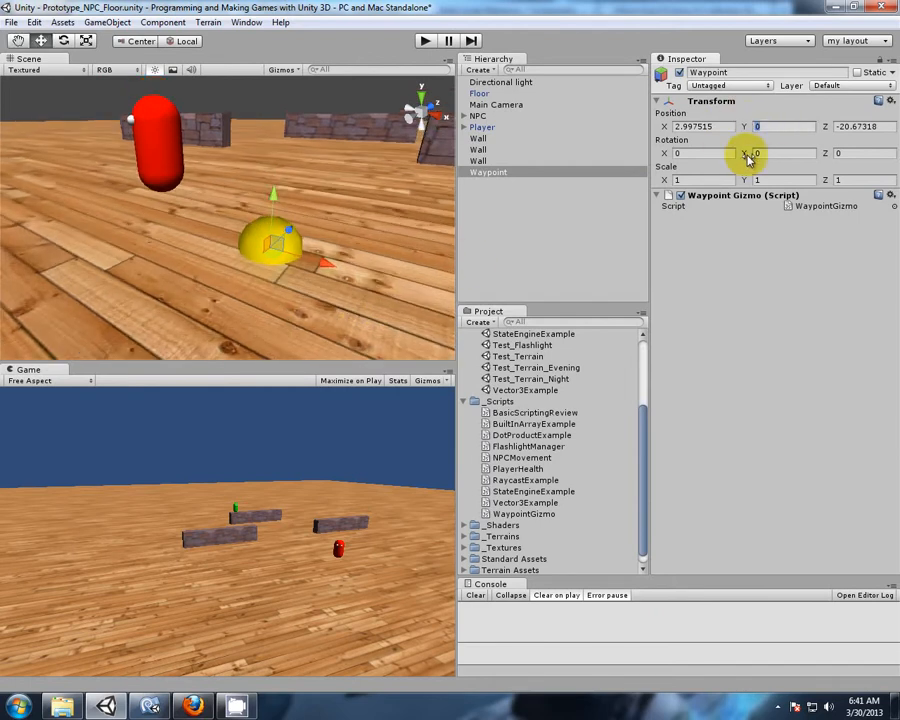
{"action": "type", "text": "1"}
{"action": "key", "text": "Return"}
{"action": "scroll", "coordinate": [275, 280], "scroll_direction": "down", "scroll_amount": 3}
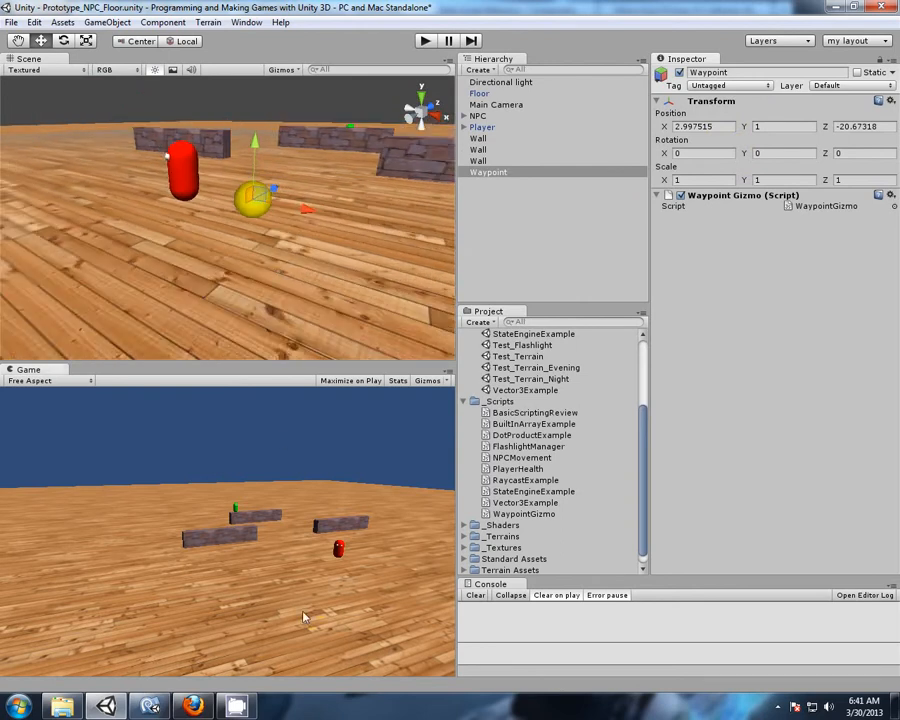
Step: Toggle the Game view's gizmo display and check whether the waypoint sphere is drawn there
{"action": "left_click", "coordinate": [429, 384]}
{"action": "left_click", "coordinate": [424, 383]}
{"action": "left_click", "coordinate": [425, 381]}
Step: Duplicate the Waypoint and spread the two apart around the red capsule, at about X -15.4, Z -25.7 and X 10.8, Z -24.1
{"action": "scroll", "coordinate": [267, 257], "scroll_direction": "down", "scroll_amount": 5}
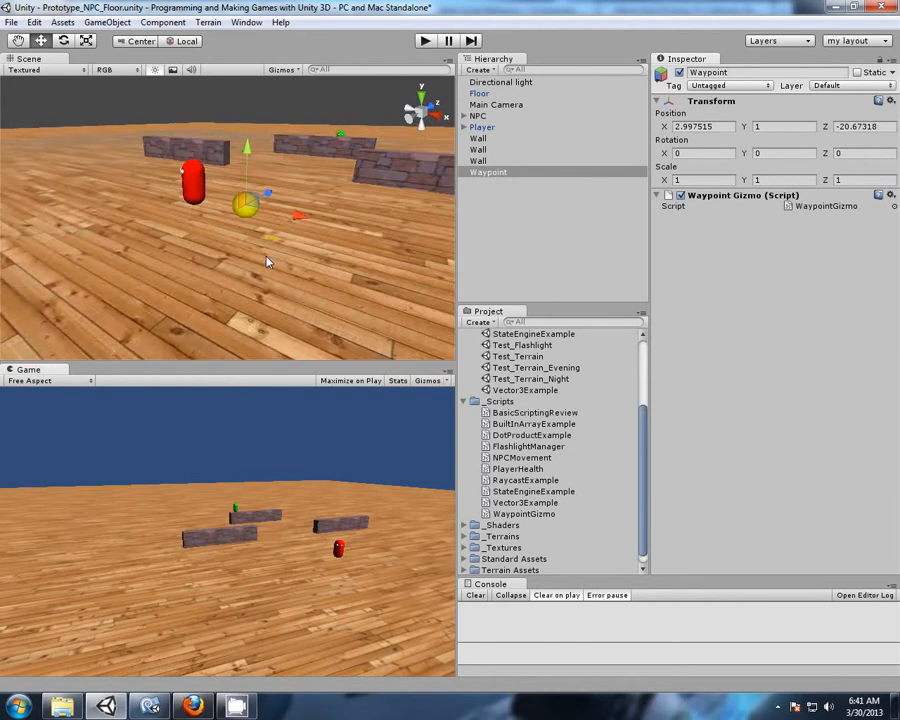
{"action": "right_click", "coordinate": [512, 174]}
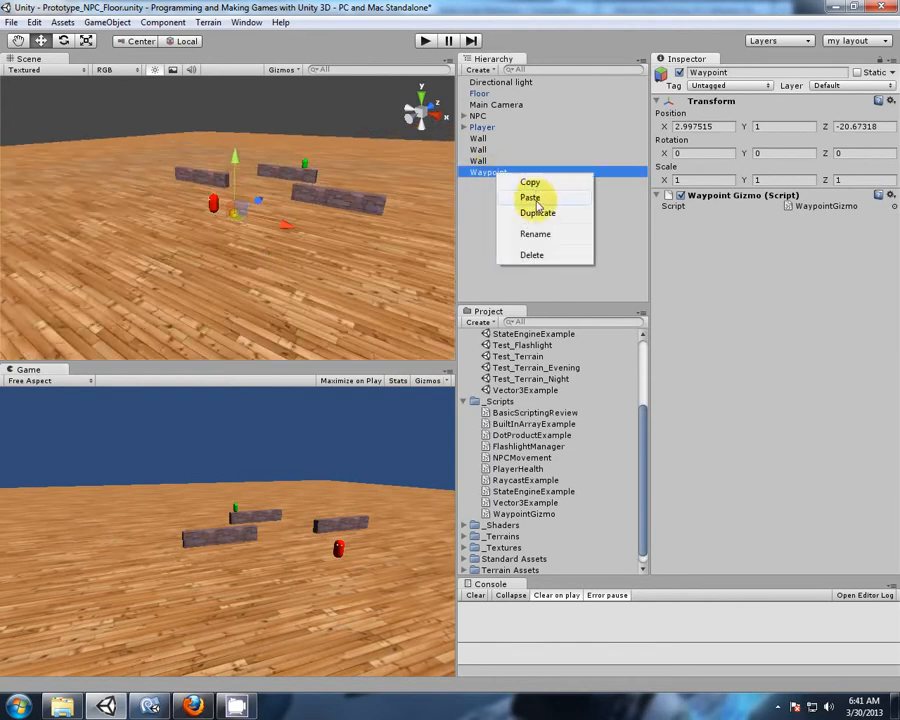
{"action": "left_click", "coordinate": [538, 219]}
{"action": "left_click_drag", "start_coordinate": [243, 221], "coordinate": [81, 201]}
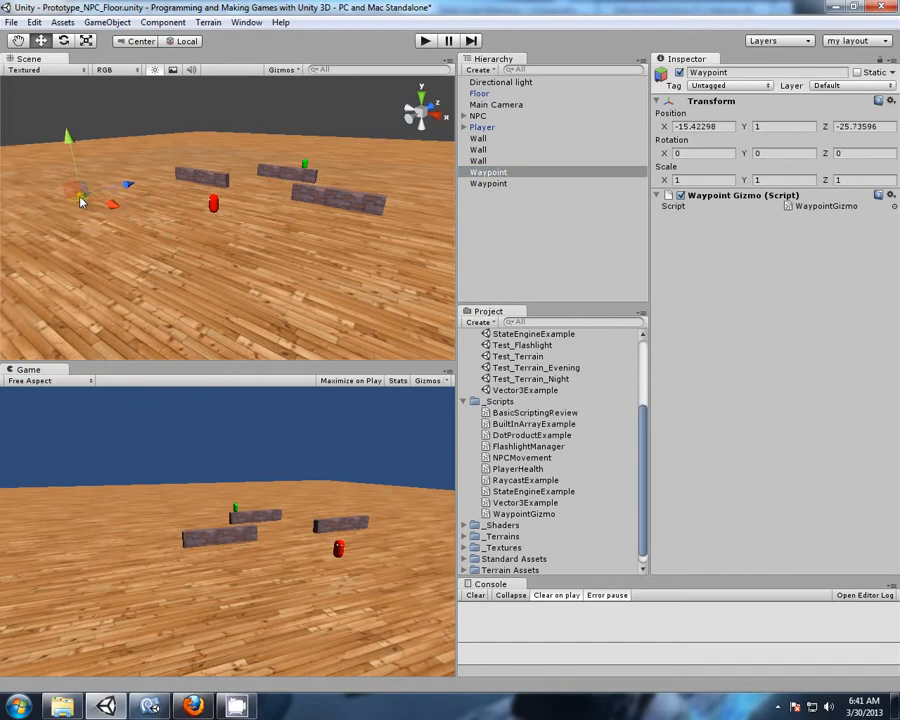
{"action": "left_click", "coordinate": [488, 184]}
{"action": "left_click_drag", "start_coordinate": [240, 222], "coordinate": [308, 248]}
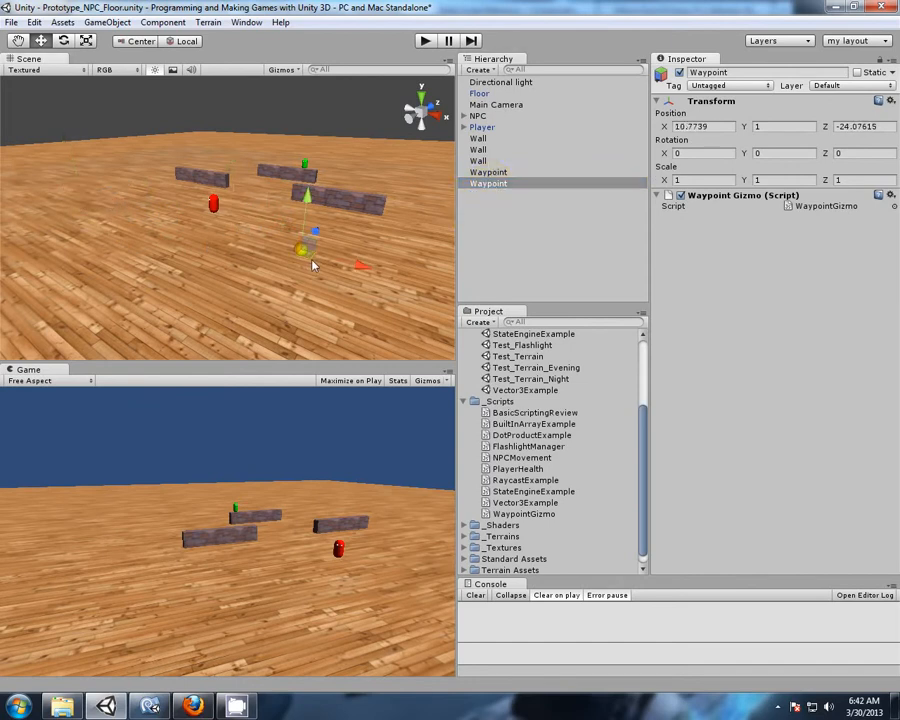
Step: Compare both waypoints selected and deselected, and read about OnDrawGizmos and OnDrawGizmosSelected on the Gizmos reference page in Firefox
{"action": "left_click", "coordinate": [490, 173], "text": "ctrl"}
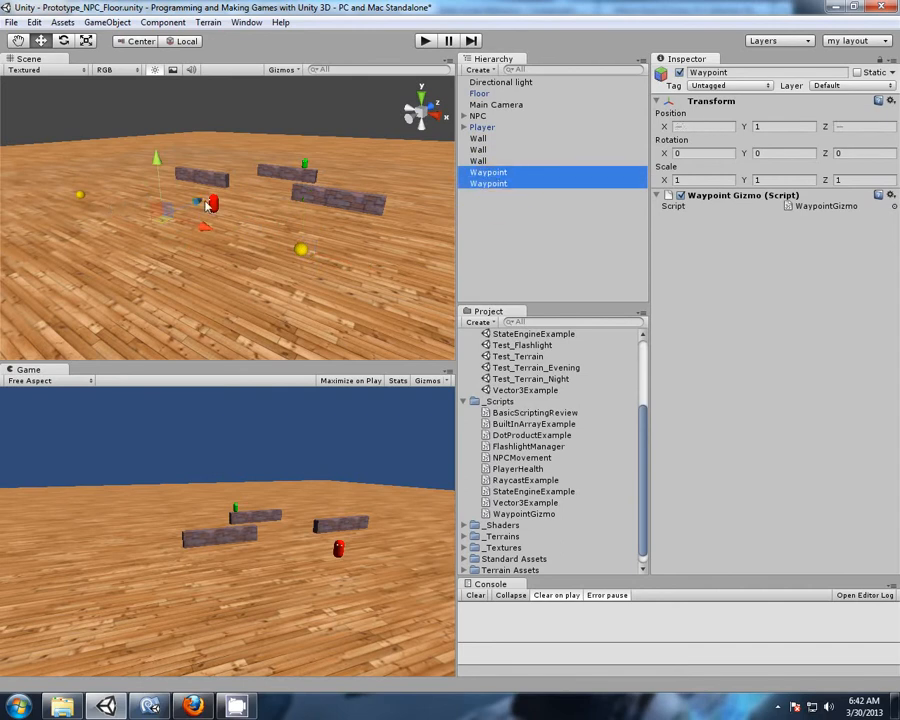
{"action": "left_click", "coordinate": [529, 206]}
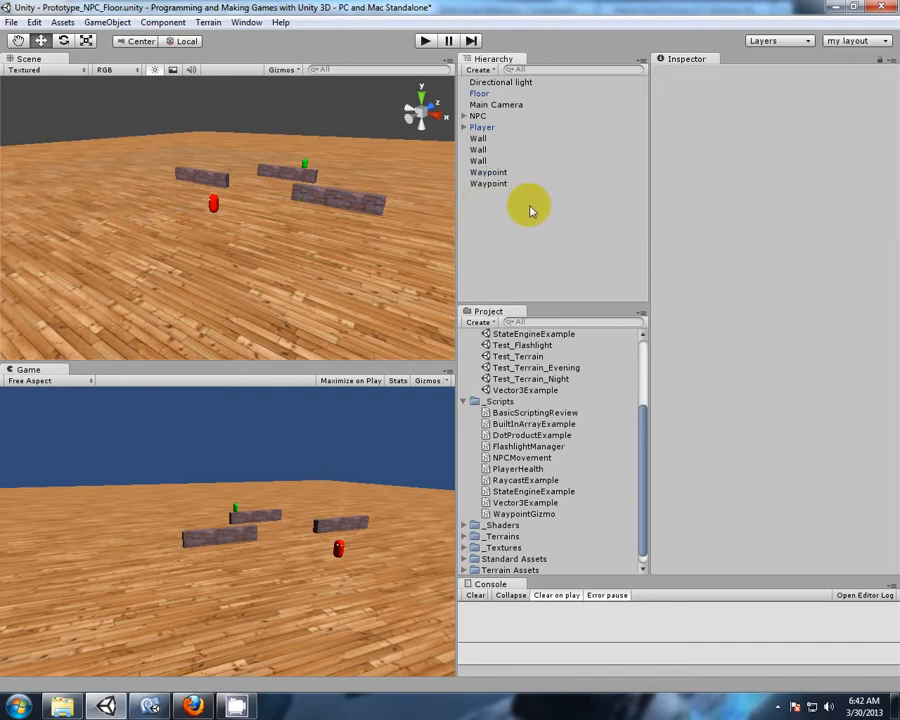
{"action": "left_click", "coordinate": [188, 706]}
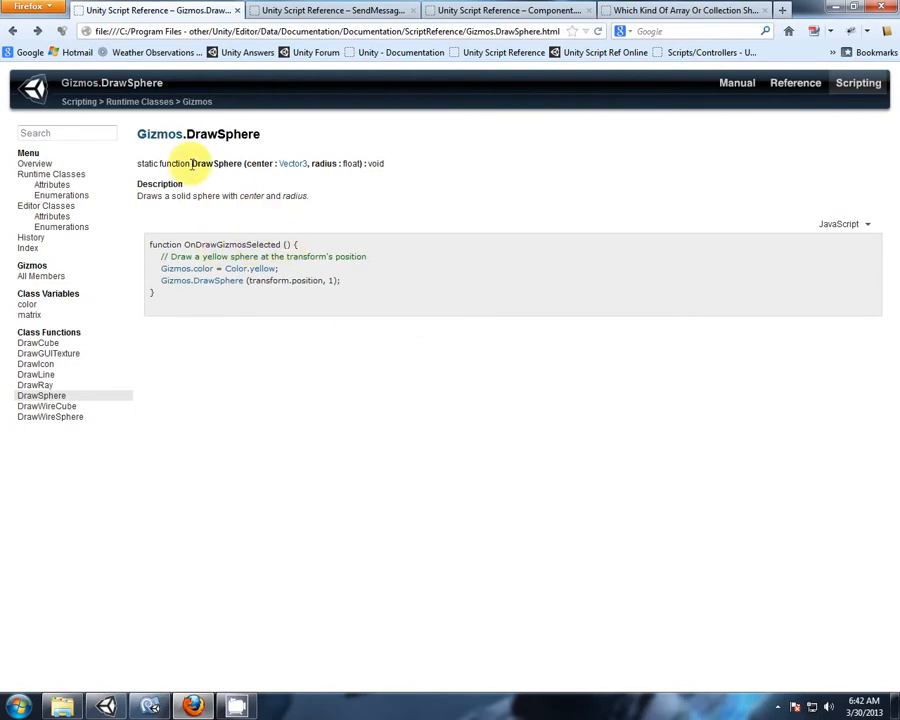
{"action": "left_click", "coordinate": [161, 141]}
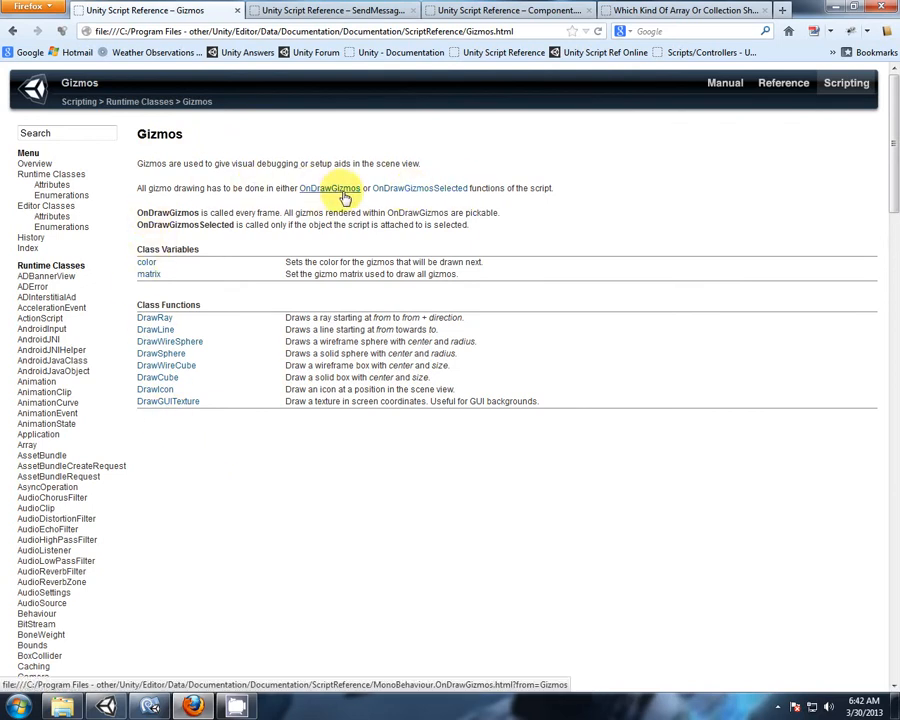
Step: Switch to WaypointGizmo.js in MonoDevelop, duplicate the OnDrawGizmosSelected() line, and annotate the first copy with "// only when the object is selected"
{"action": "left_click", "coordinate": [150, 706]}
{"action": "left_click", "coordinate": [437, 181]}
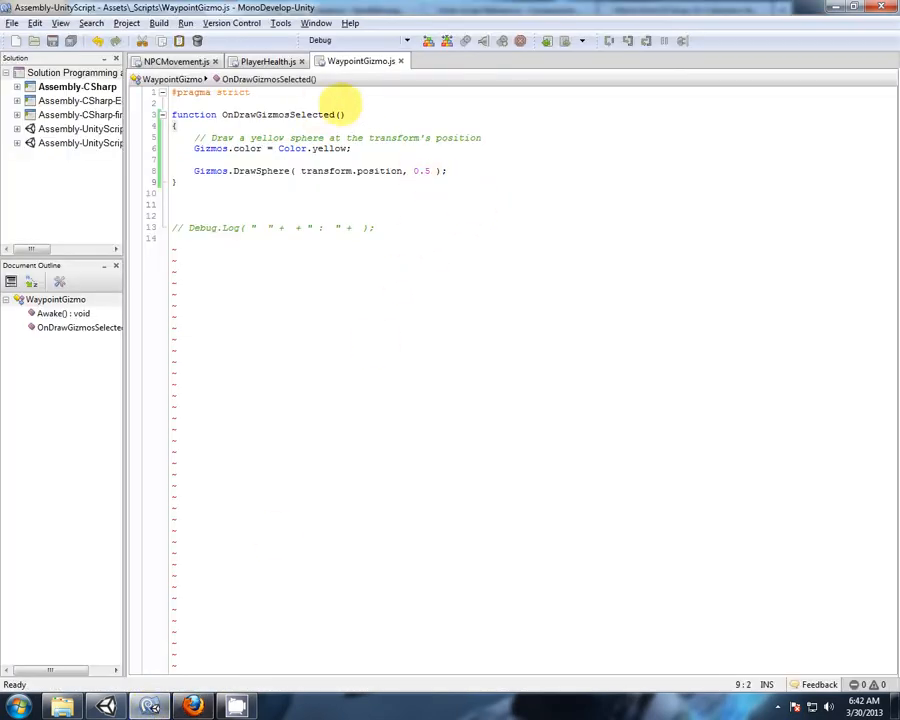
{"action": "left_click_drag", "start_coordinate": [356, 113], "coordinate": [356, 109]}
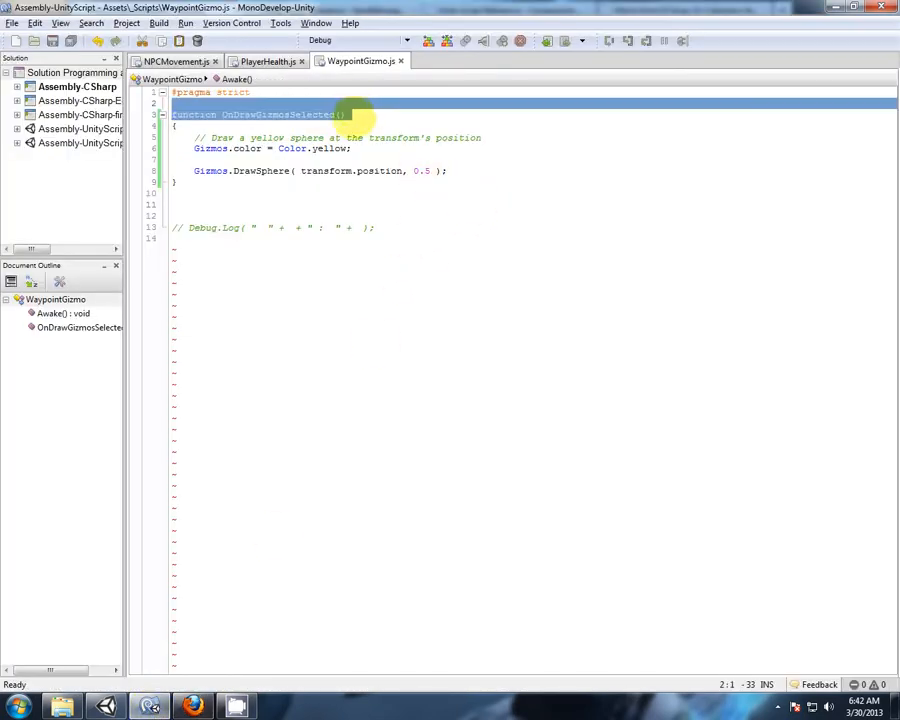
{"action": "key", "text": "ctrl+c"}
{"action": "key", "text": "ctrl+v"}
{"action": "key", "text": "ctrl+v"}
{"action": "left_click", "coordinate": [372, 115]}
{"action": "type", "text": "// only w"}
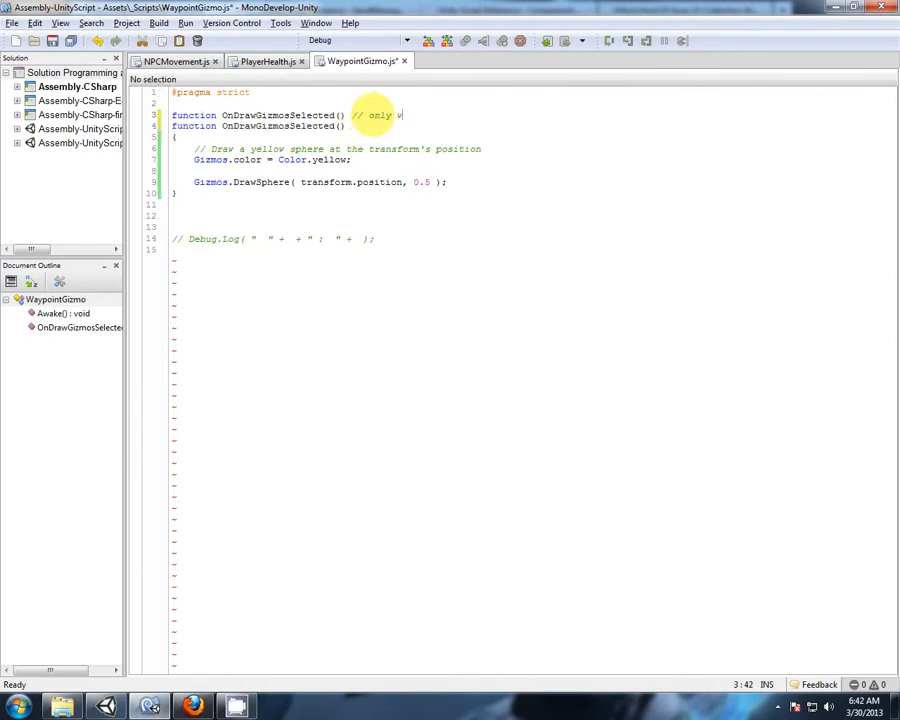
{"action": "type", "text": "hen the object is selecte"}
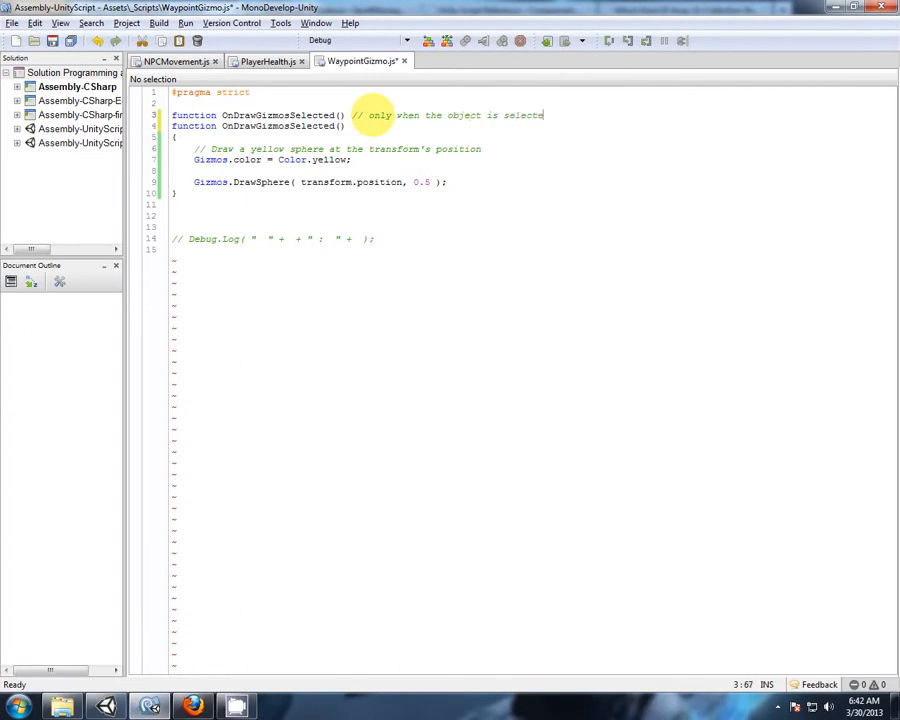
Step: Comment out the first function line, change the second to OnDrawGizmos() with the comment "// show gizmo all the time", and save the script
{"action": "left_click", "coordinate": [355, 126]}
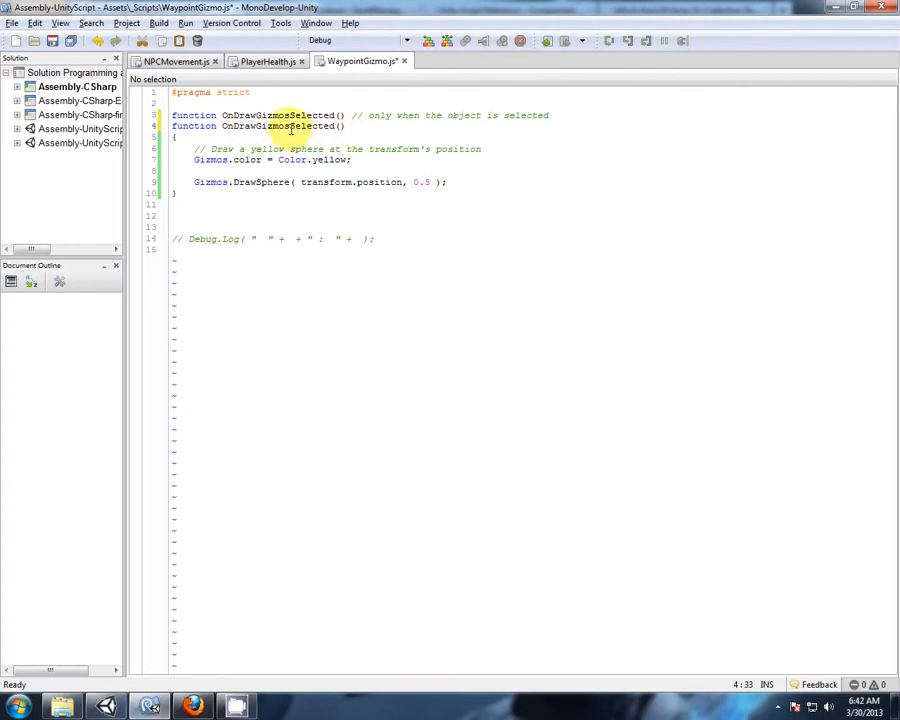
{"action": "left_click_drag", "start_coordinate": [290, 126], "coordinate": [335, 127]}
{"action": "key", "text": "Delete"}
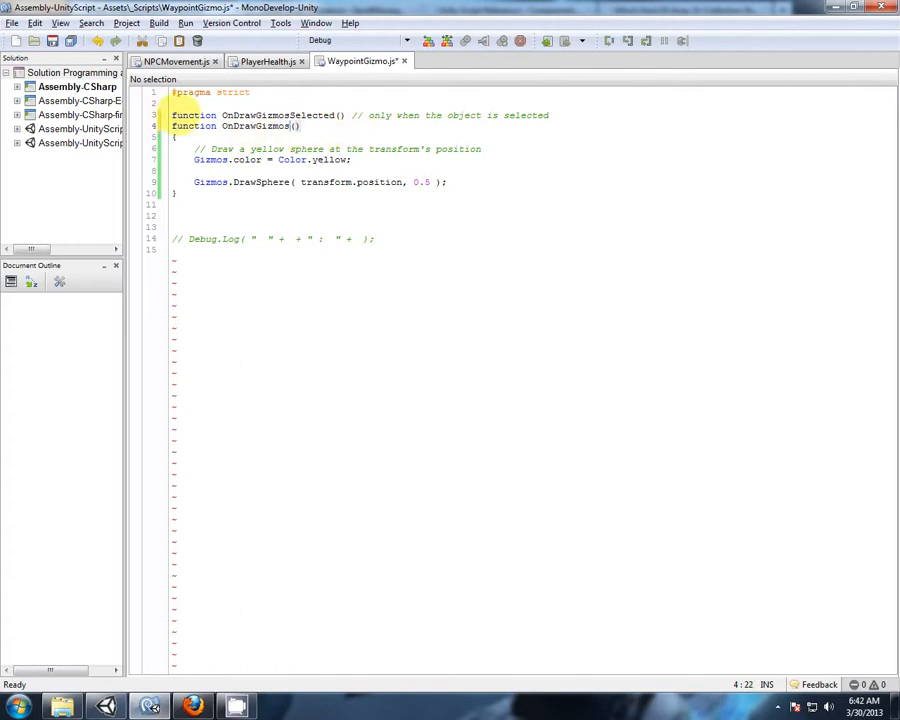
{"action": "type", "text": "//"}
{"action": "left_click", "coordinate": [337, 126]}
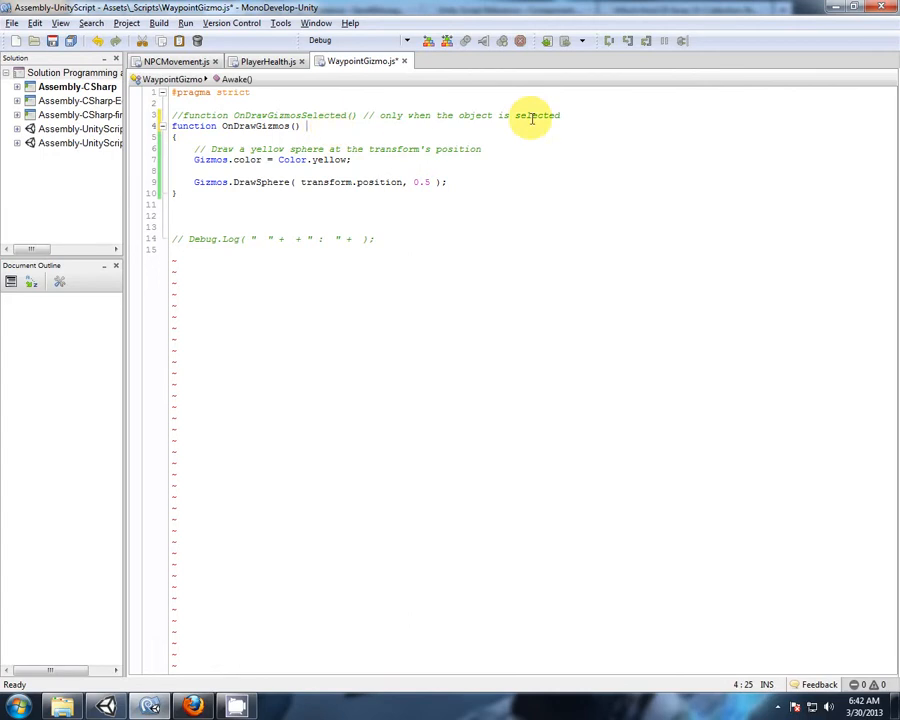
{"action": "type", "text": "// show gizmo all"}
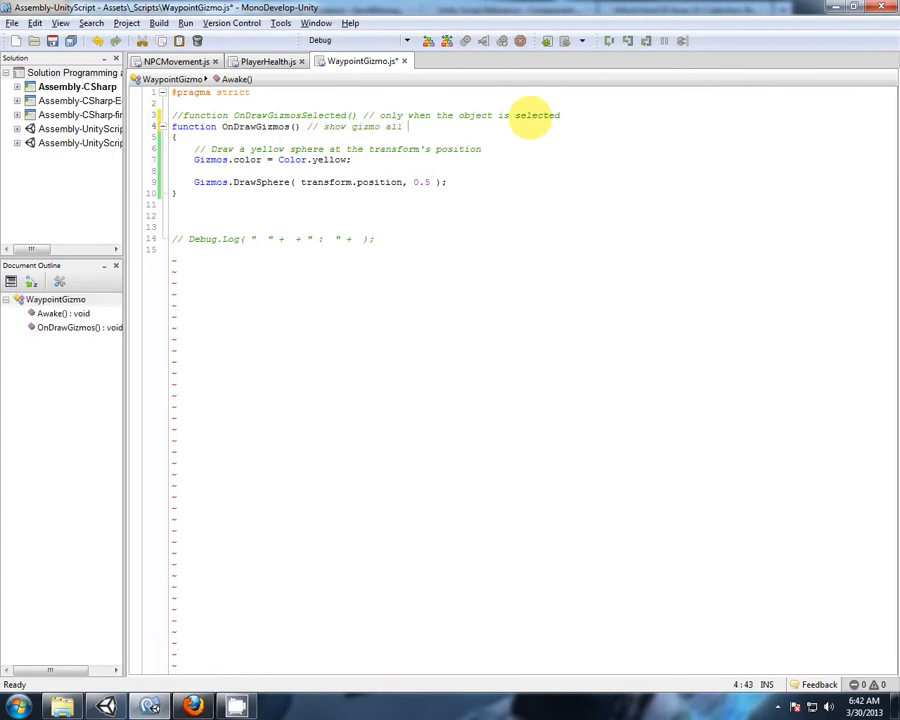
{"action": "type", "text": " the time"}
{"action": "left_click", "coordinate": [605, 182]}
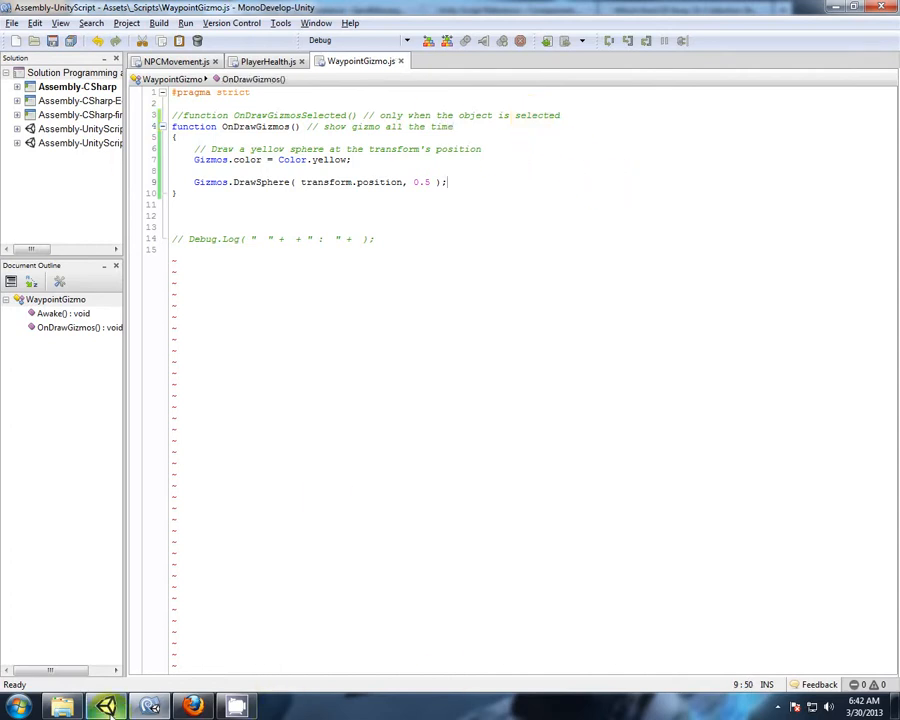
Step: Switch to Unity and examine the unselected waypoint spheres and their placement relative to the walls
{"action": "left_click", "coordinate": [105, 707]}
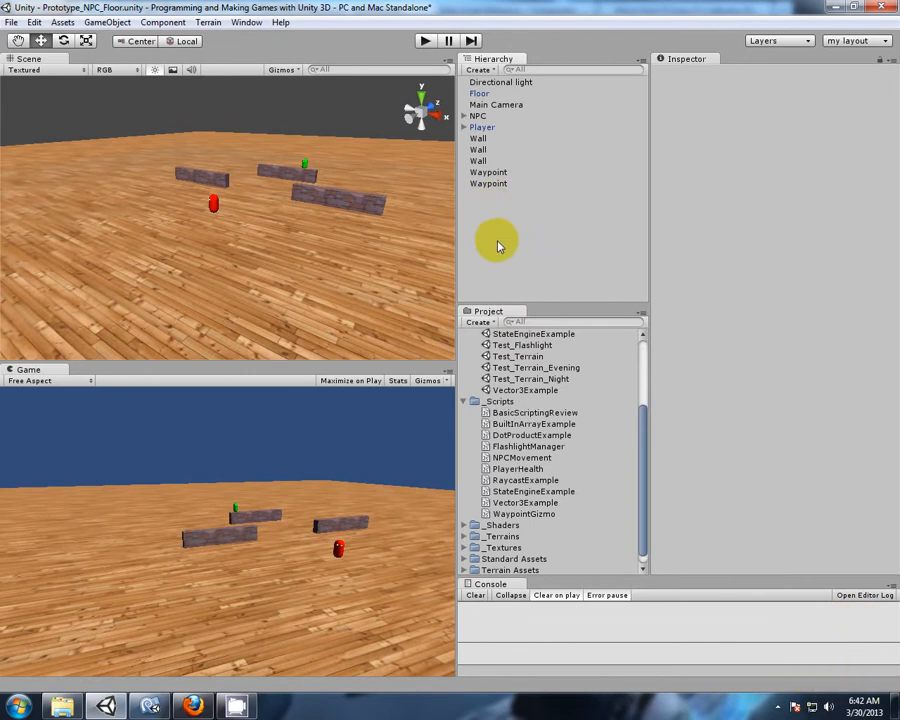
{"action": "left_click_drag", "start_coordinate": [245, 275], "coordinate": [245, 311]}
{"action": "scroll", "coordinate": [98, 270], "scroll_direction": "down", "scroll_amount": 3}
{"action": "left_click_drag", "start_coordinate": [98, 270], "coordinate": [187, 285], "text": "alt"}
{"action": "left_click", "coordinate": [480, 160]}
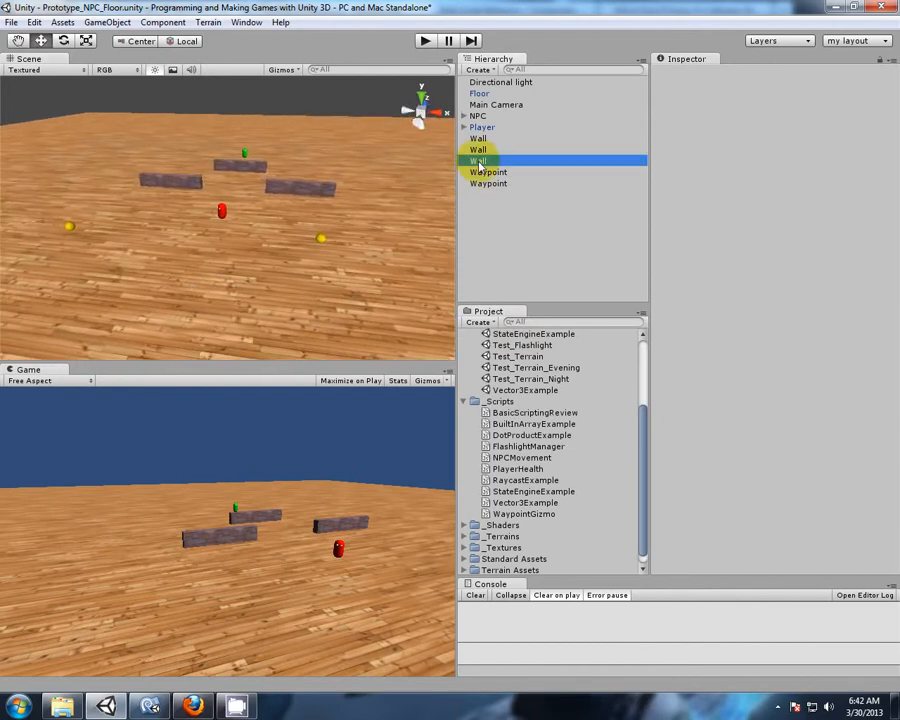
{"action": "left_click", "coordinate": [479, 139]}
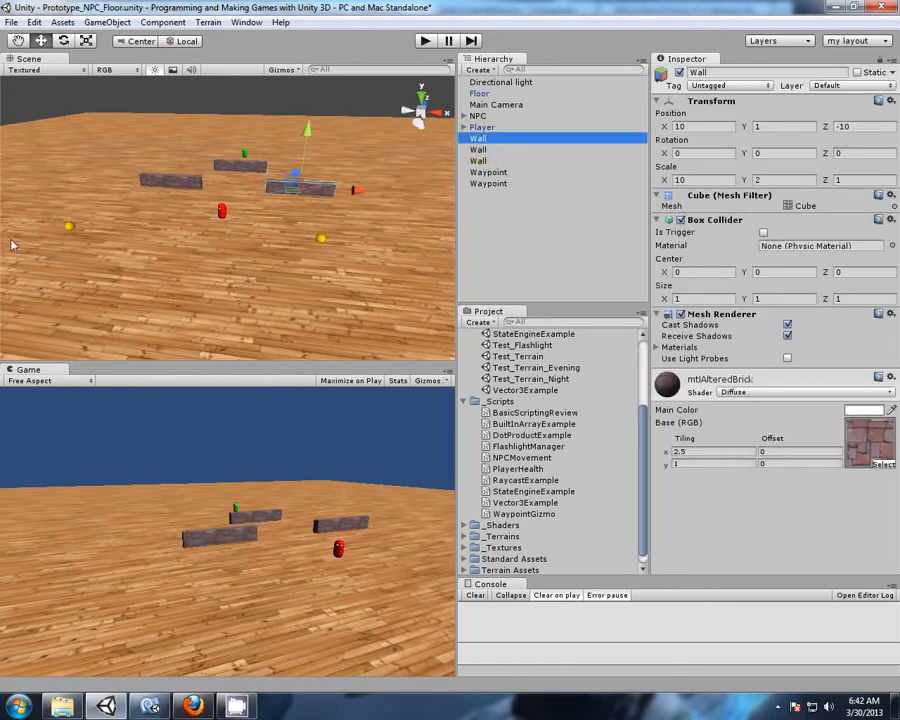
{"action": "left_click", "coordinate": [480, 256]}
{"action": "left_click_drag", "start_coordinate": [261, 279], "coordinate": [196, 326], "text": "alt"}
Step: Move the first Waypoint farther out from the walls, roughly level with the red capsule, and select the second Waypoint
{"action": "left_click", "coordinate": [489, 185]}
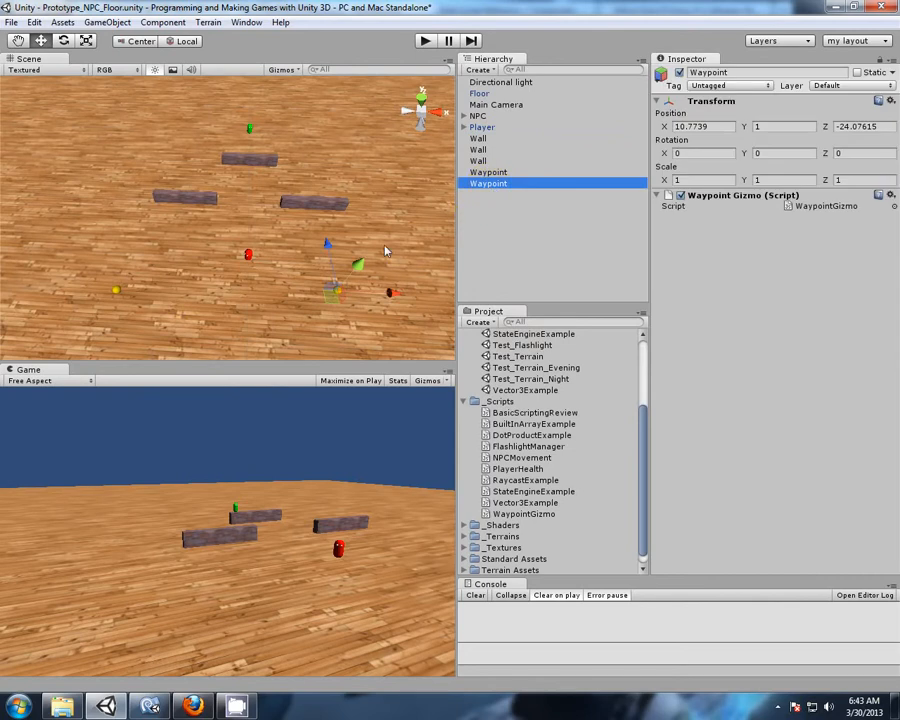
{"action": "left_click", "coordinate": [478, 174]}
{"action": "left_click_drag", "start_coordinate": [127, 302], "coordinate": [74, 252]}
{"action": "left_click", "coordinate": [470, 185]}
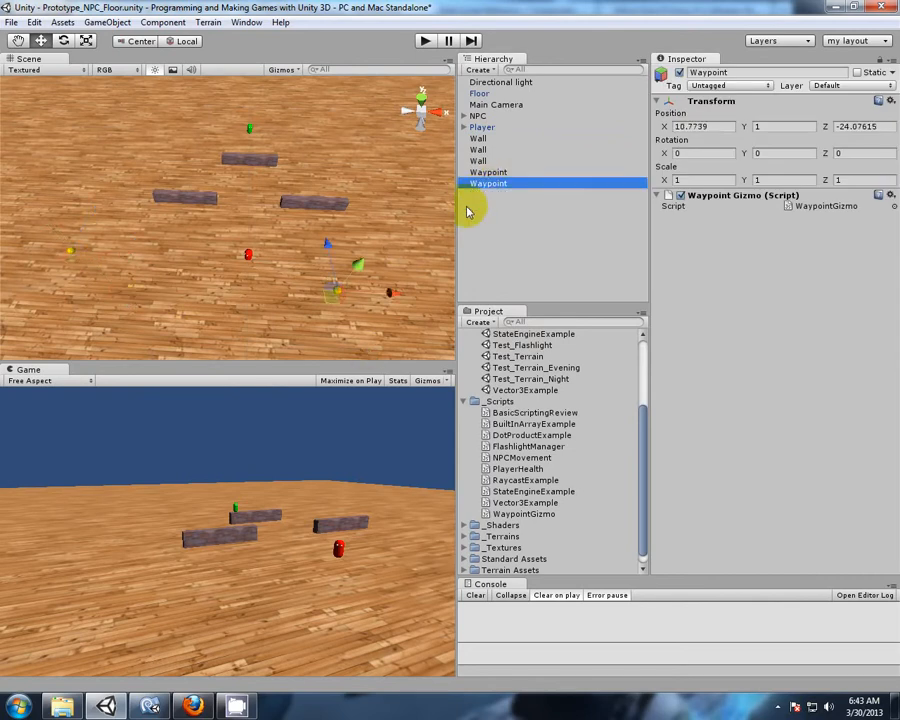
Step: Move the second Waypoint outward to about X 19.7, Z -20.8, opposite the first one and roughly level with the red capsule
{"action": "left_click_drag", "start_coordinate": [333, 305], "coordinate": [400, 268]}
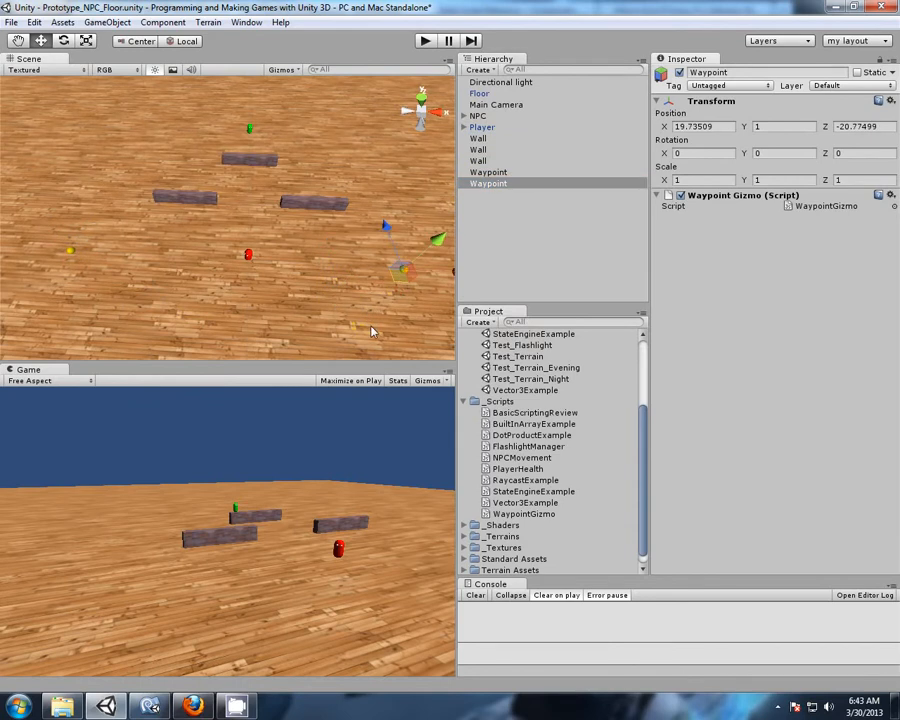
{"action": "left_click", "coordinate": [540, 232]}
Step: Set the size of the NPC's NPCMovement Waypoints array to 2 and assign the two Waypoint objects to Element 0 and Element 1
{"action": "left_click", "coordinate": [482, 116]}
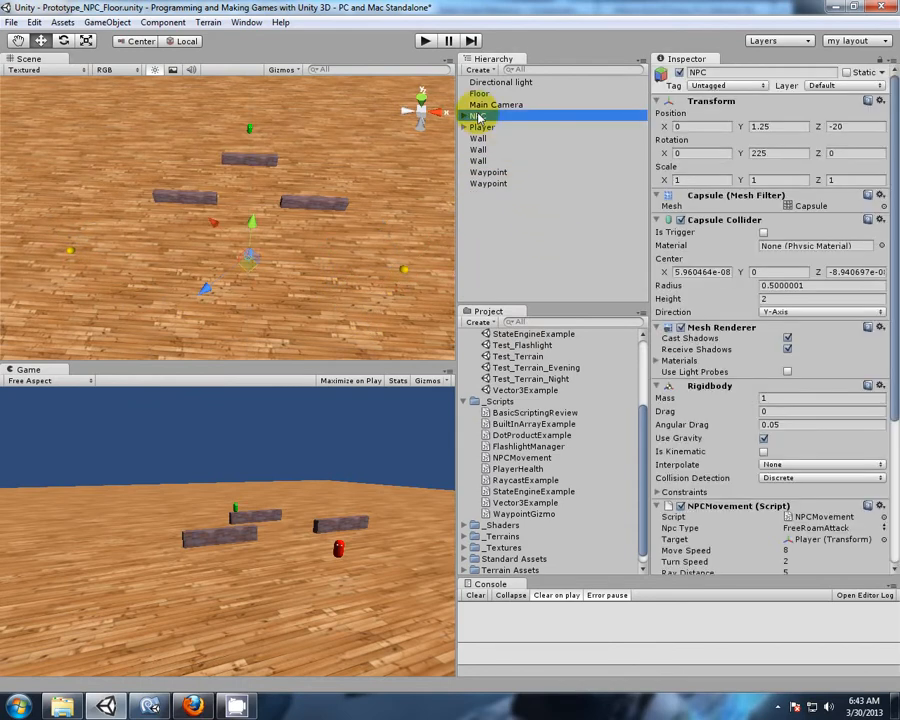
{"action": "scroll", "coordinate": [800, 310], "scroll_direction": "down", "scroll_amount": 3}
{"action": "scroll", "coordinate": [836, 297], "scroll_direction": "down", "scroll_amount": 1}
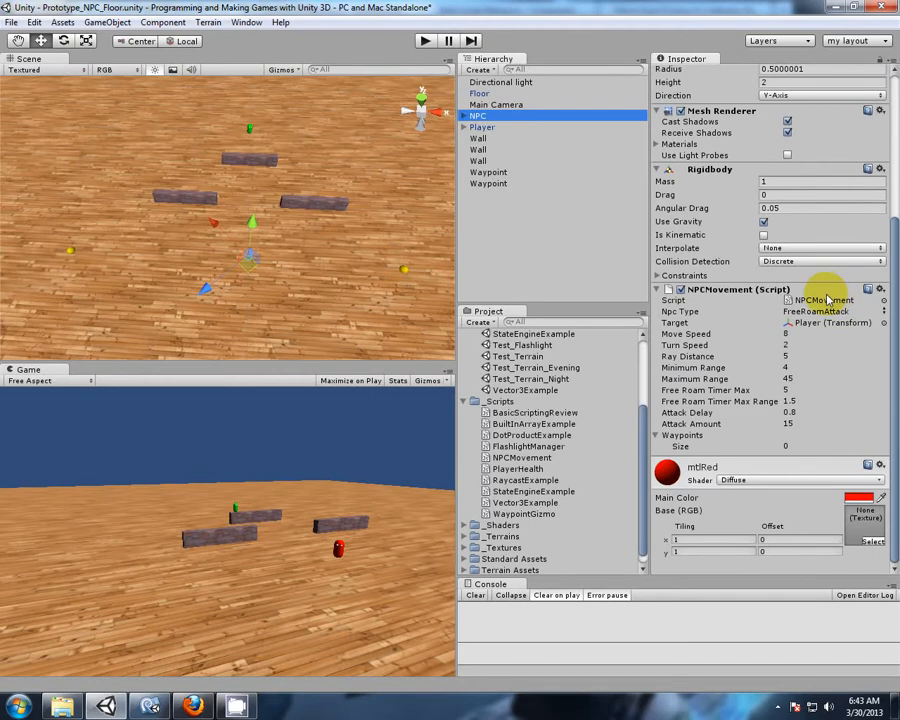
{"action": "left_click", "coordinate": [786, 447]}
{"action": "type", "text": "2"}
{"action": "key", "text": "Return"}
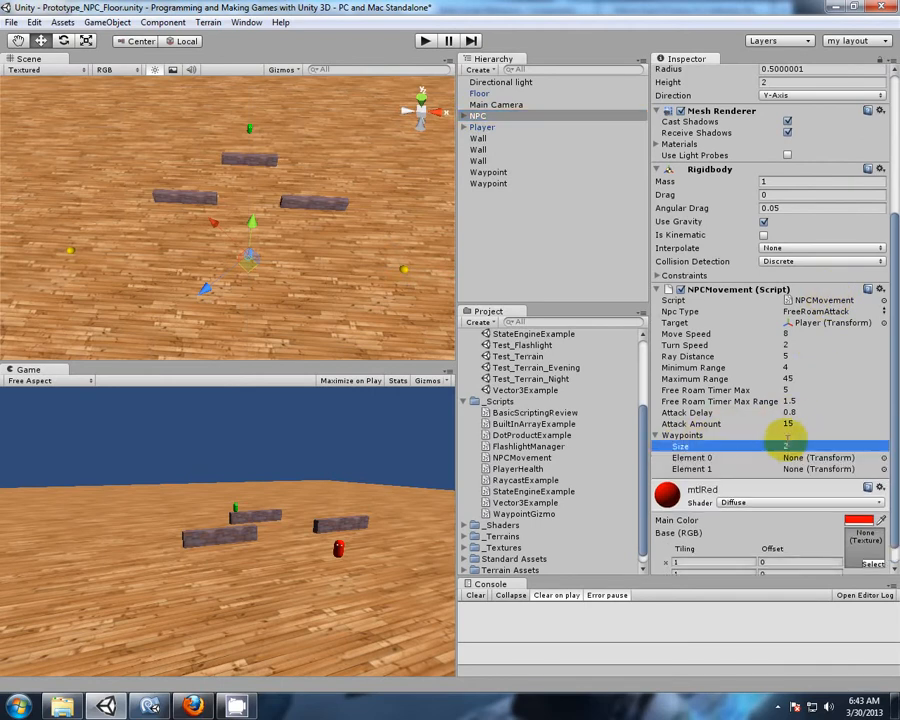
{"action": "left_click", "coordinate": [490, 173]}
{"action": "left_click_drag", "start_coordinate": [492, 175], "coordinate": [775, 460]}
{"action": "left_click_drag", "start_coordinate": [484, 185], "coordinate": [790, 467]}
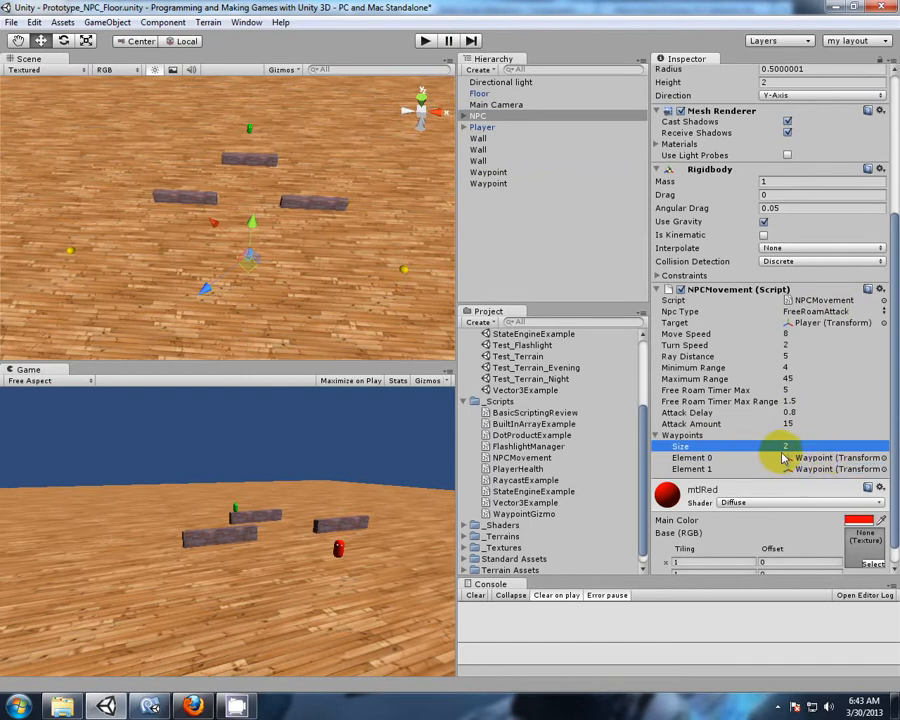
Step: Reset the Waypoints array size to 0 and add the first listed Waypoint directly to the array as a new element
{"action": "left_click", "coordinate": [783, 447]}
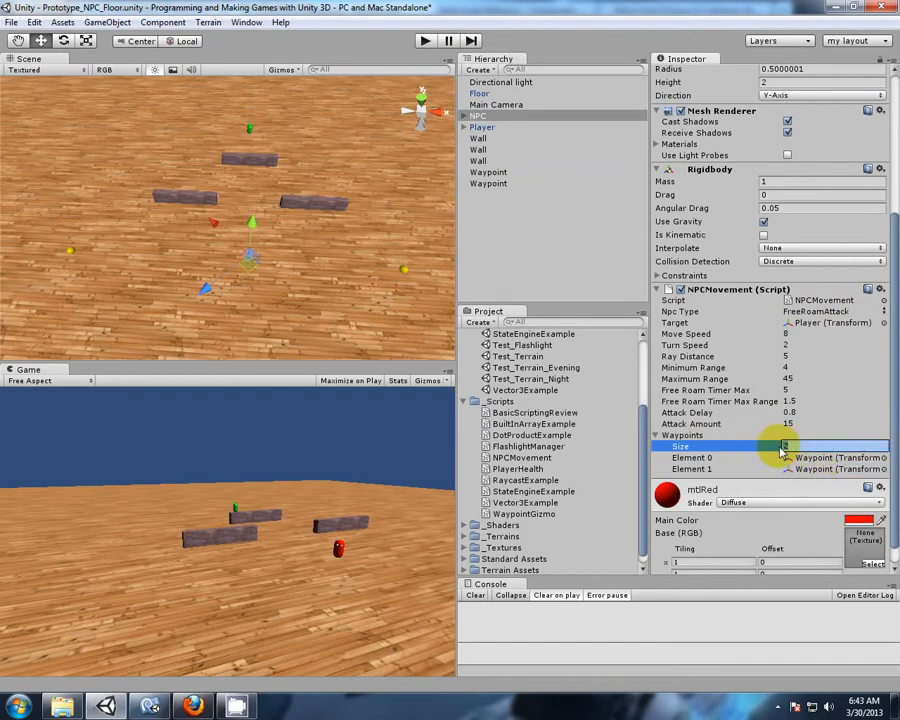
{"action": "type", "text": "0"}
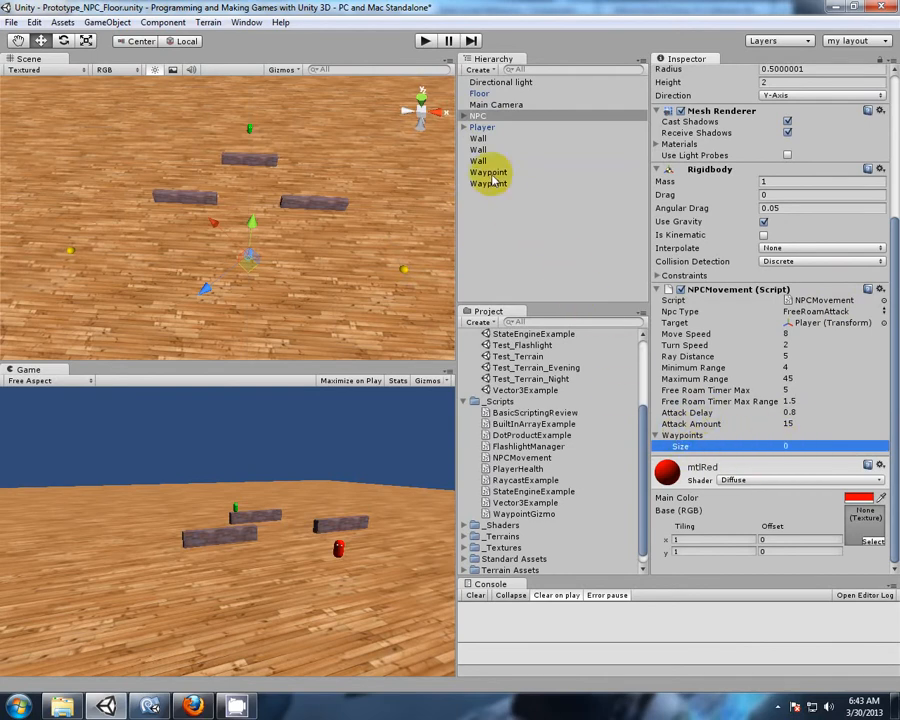
{"action": "left_click_drag", "start_coordinate": [490, 175], "coordinate": [696, 440]}
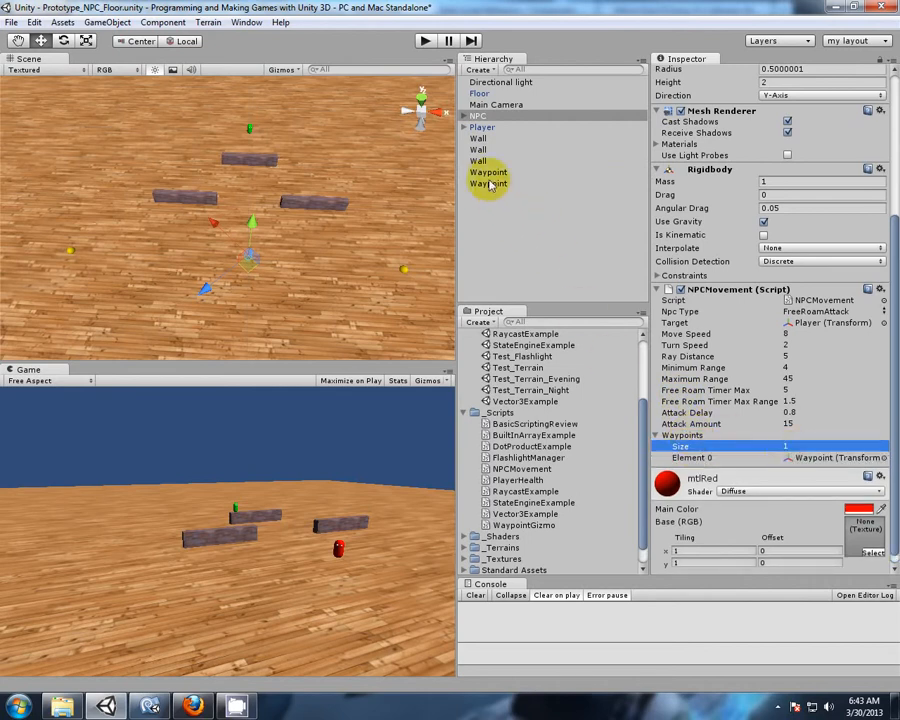
Step: Rename the Waypoint referenced by Element 0 as "Waypoint 1" and the other one as "Waypoint 2"
{"action": "left_click", "coordinate": [804, 457]}
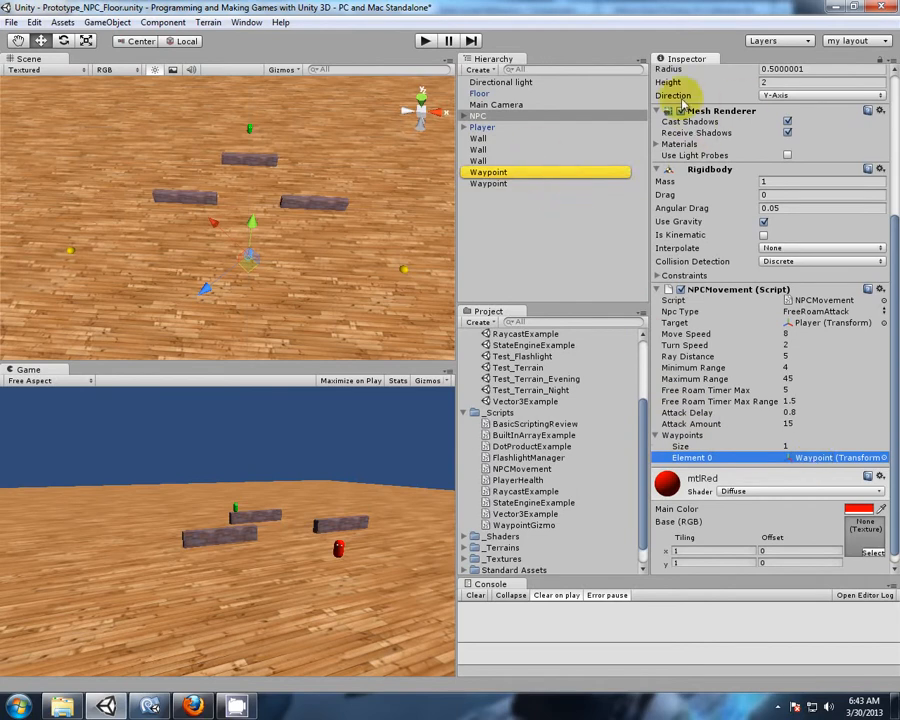
{"action": "left_click", "coordinate": [514, 176]}
{"action": "left_click", "coordinate": [745, 72]}
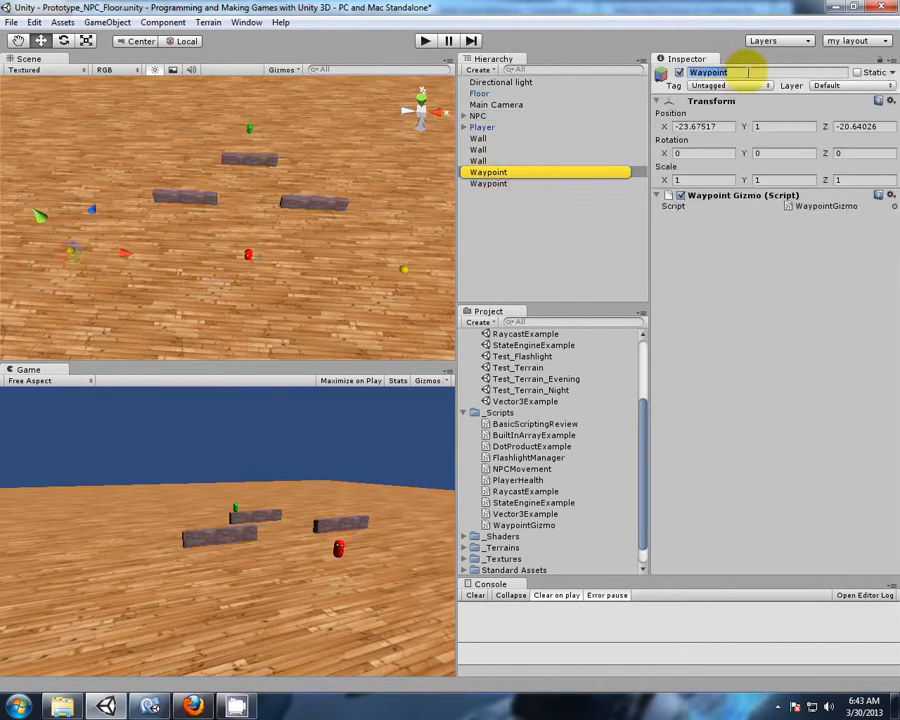
{"action": "type", "text": "1"}
{"action": "key", "text": "Return"}
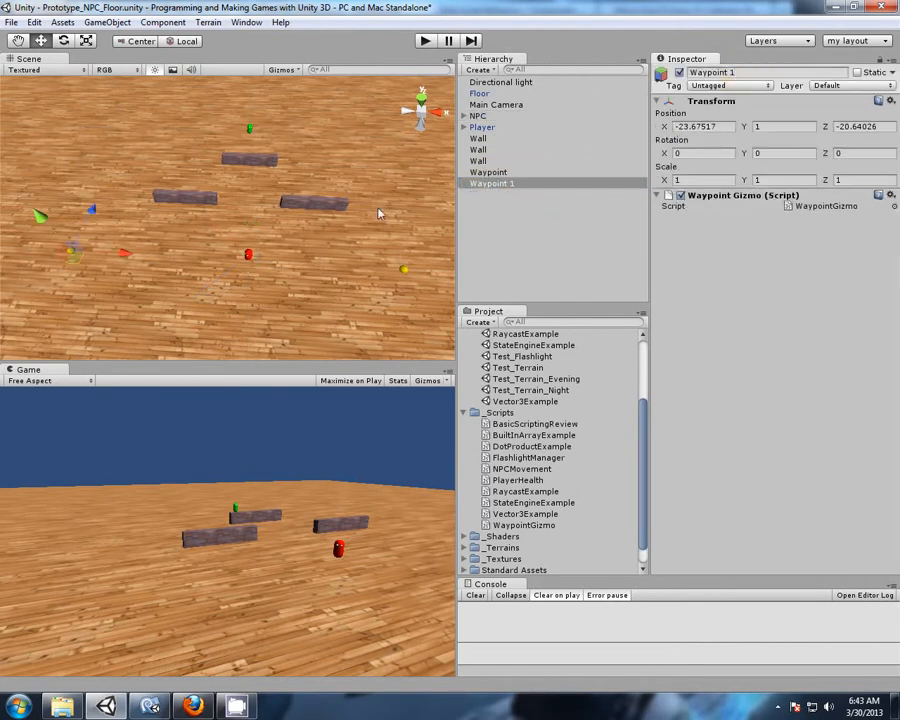
{"action": "left_click", "coordinate": [488, 174]}
{"action": "left_click", "coordinate": [748, 72]}
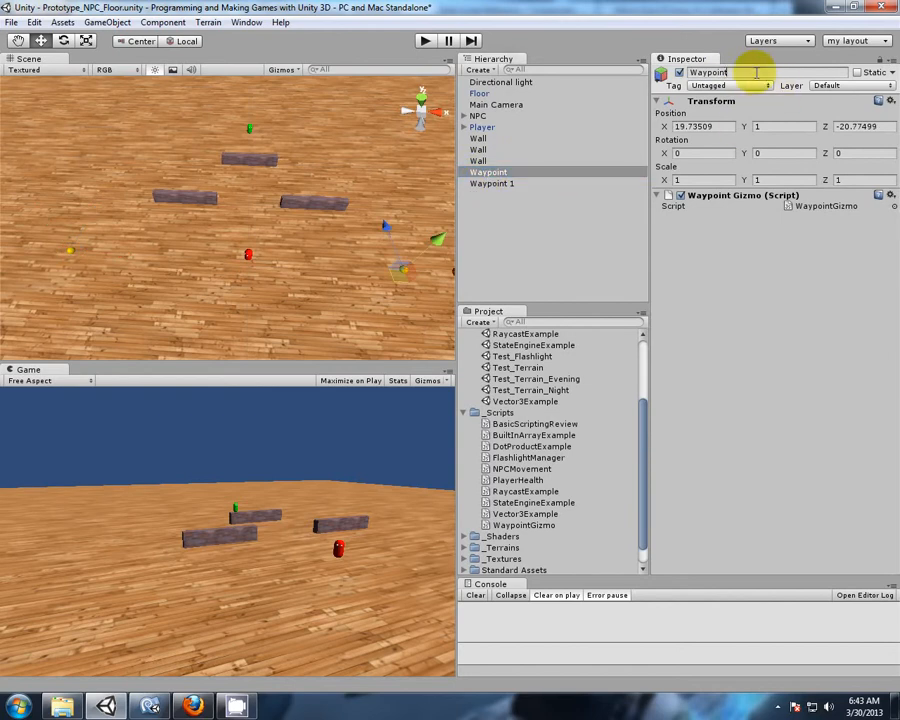
{"action": "type", "text": "2"}
{"action": "key", "text": "Return"}
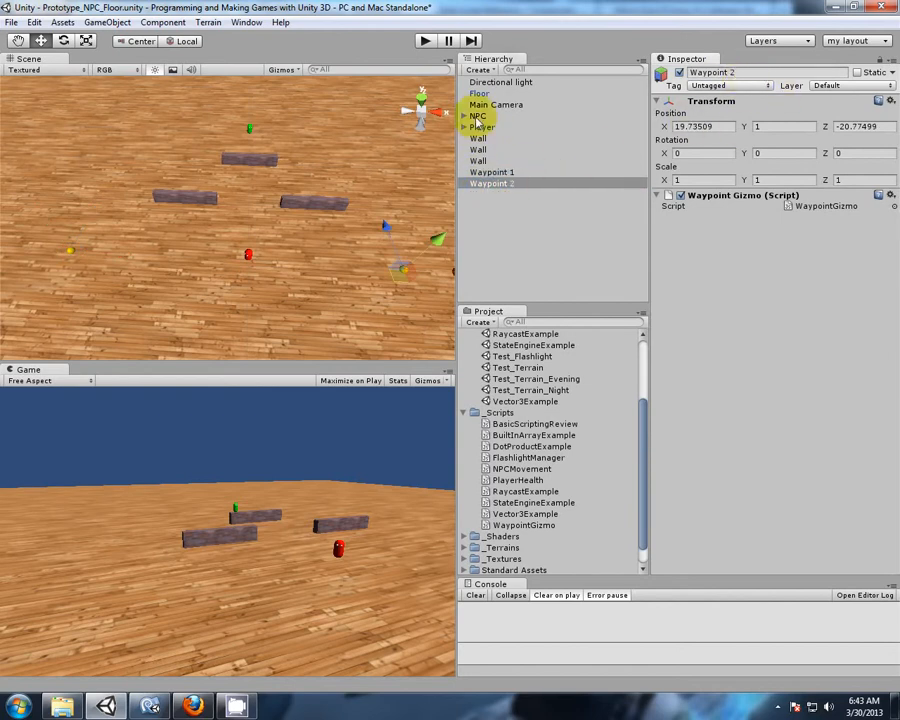
Step: Add Waypoint 2 to the NPC's Waypoints array as a new element and save the scene
{"action": "left_click", "coordinate": [479, 116]}
{"action": "scroll", "coordinate": [834, 462], "scroll_direction": "down", "scroll_amount": 5}
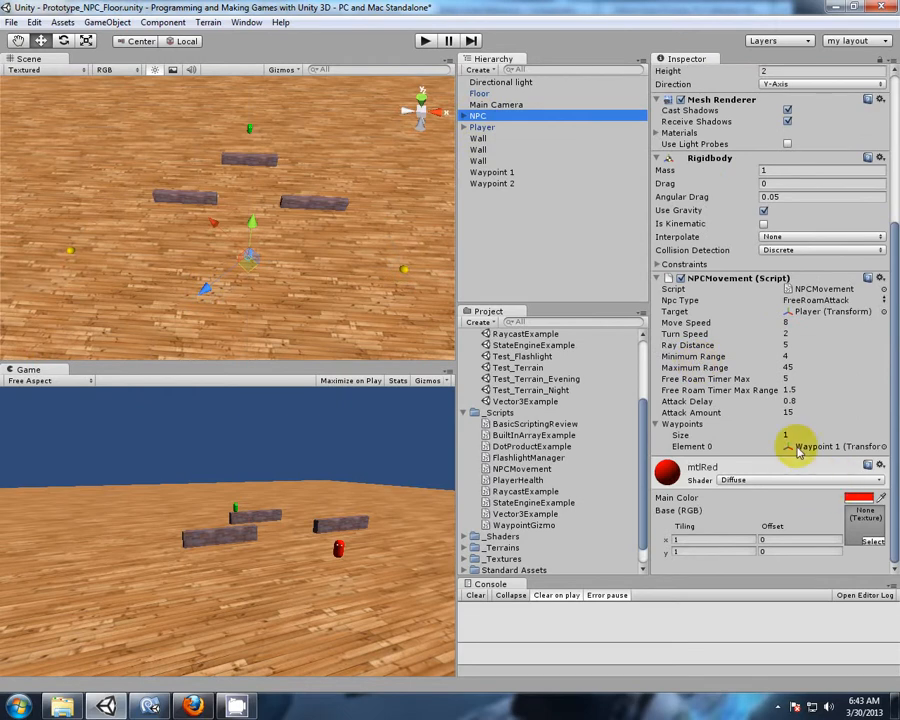
{"action": "left_click_drag", "start_coordinate": [478, 186], "coordinate": [685, 425]}
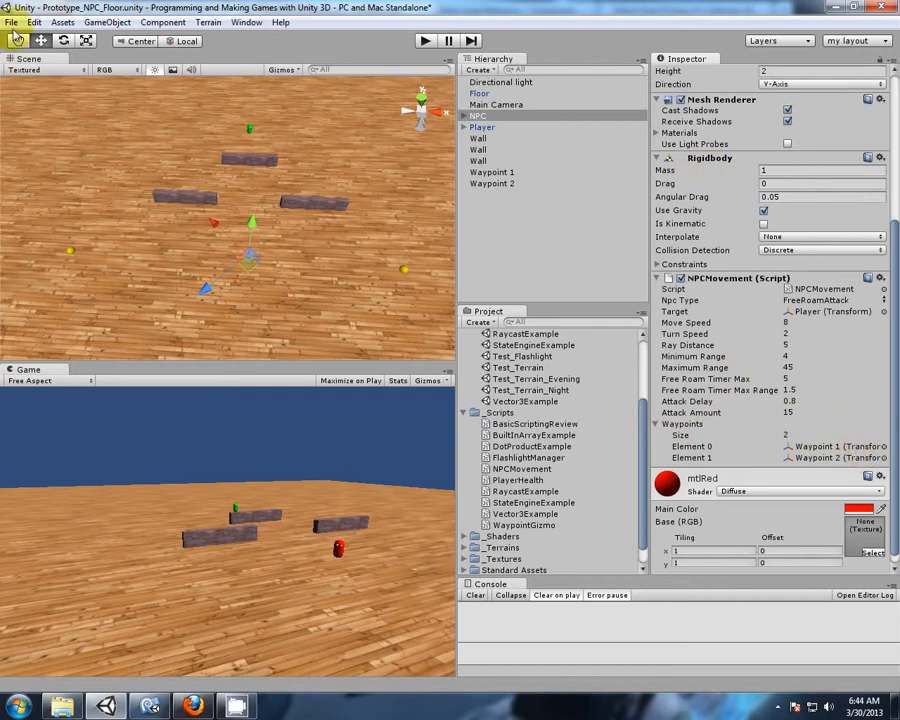
{"action": "left_click", "coordinate": [12, 22]}
{"action": "left_click", "coordinate": [28, 72]}
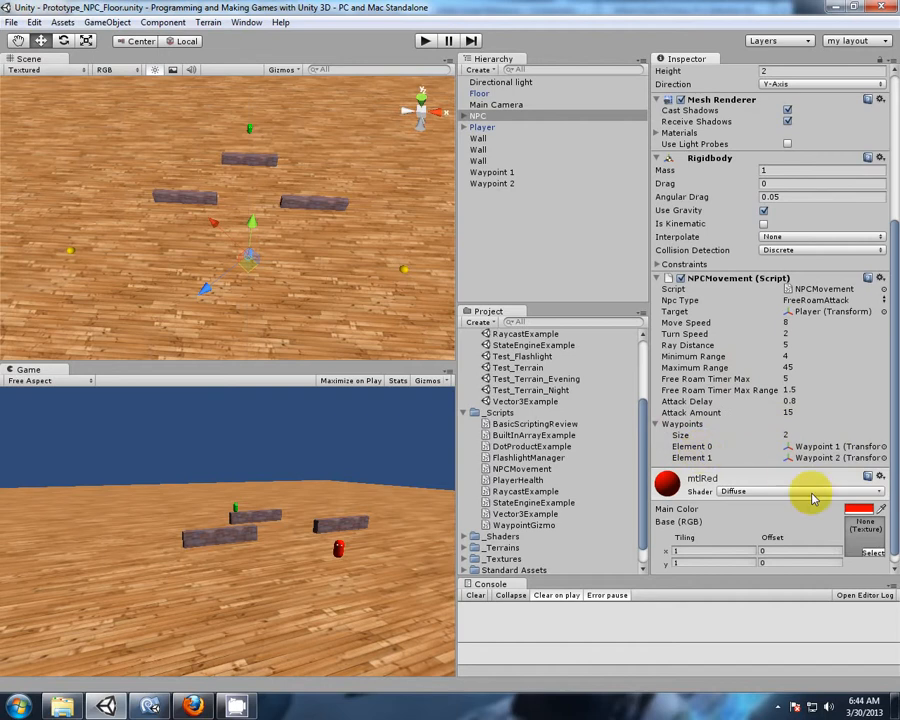
{"action": "left_click", "coordinate": [777, 705]}
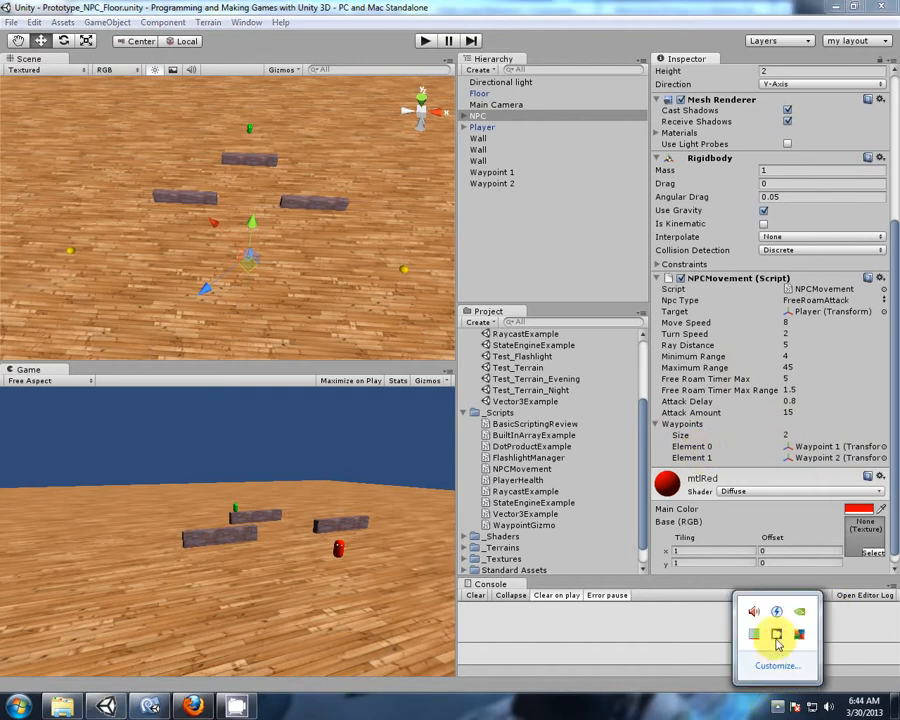